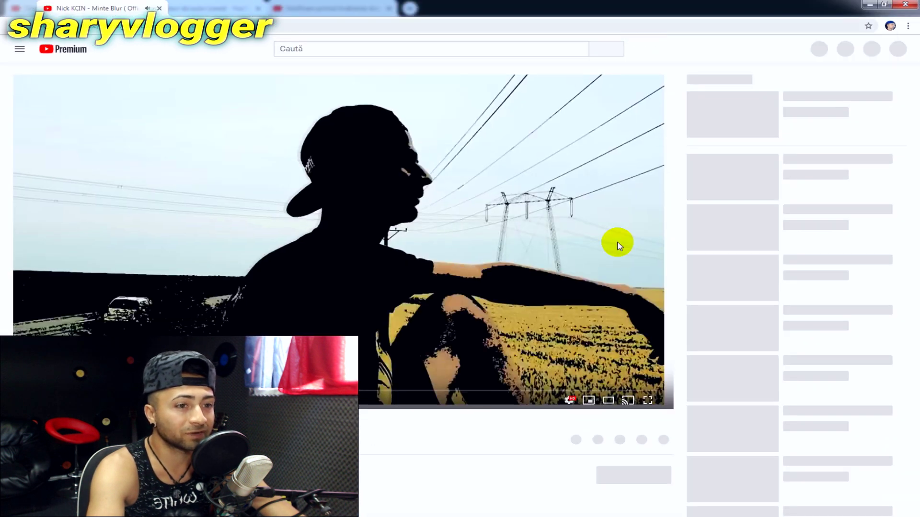
Pause the matched "Minte Blur ( Official Video )" upload in its separate window, check its publisher, and close that window
double_click(284, 7)
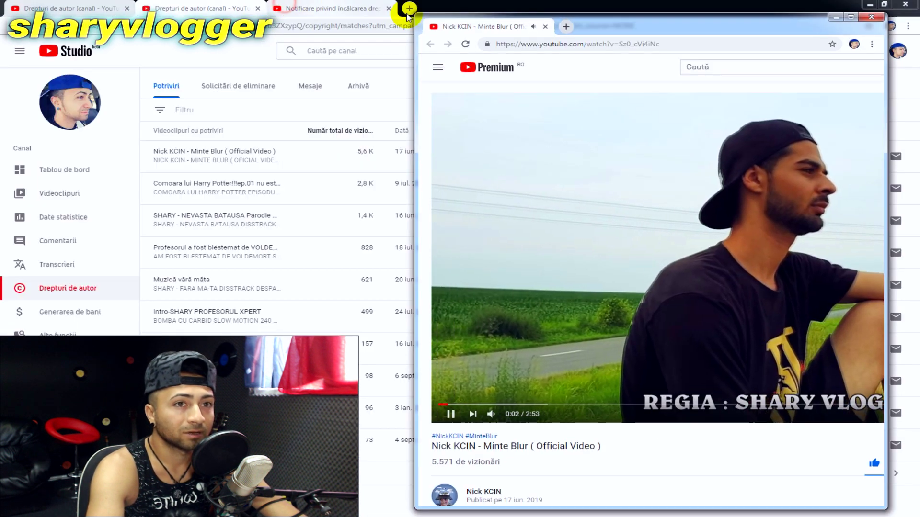
click(446, 302)
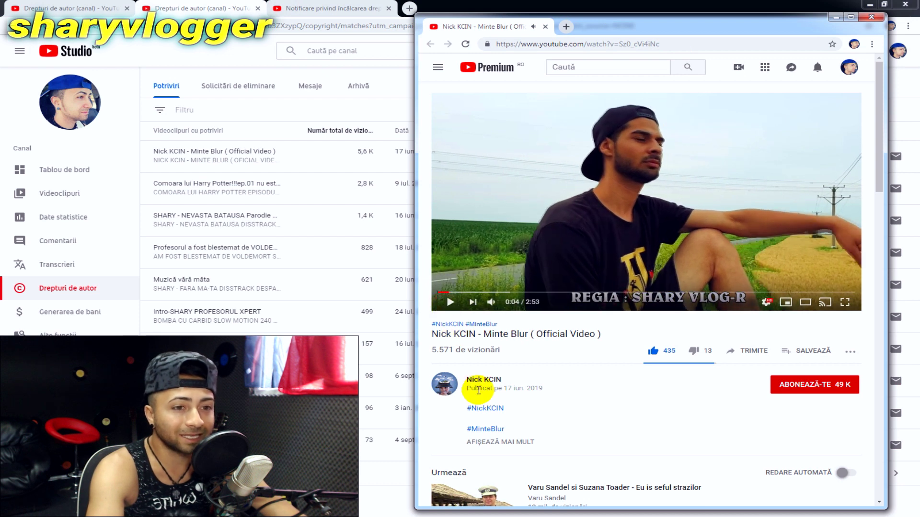
drag(471, 380, 550, 382)
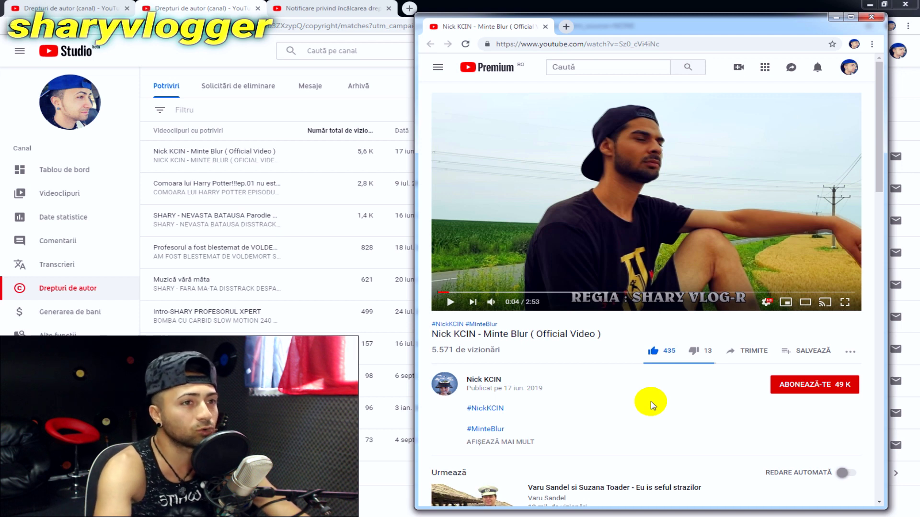
click(869, 22)
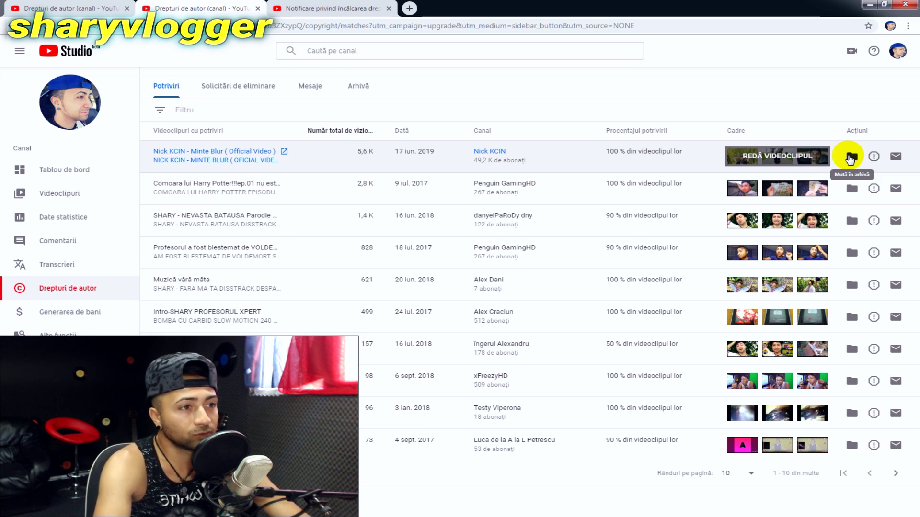
Open the message form for contacting the "Minte Blur" uploader, review its subject and prepared notice, and close it without sending
click(894, 158)
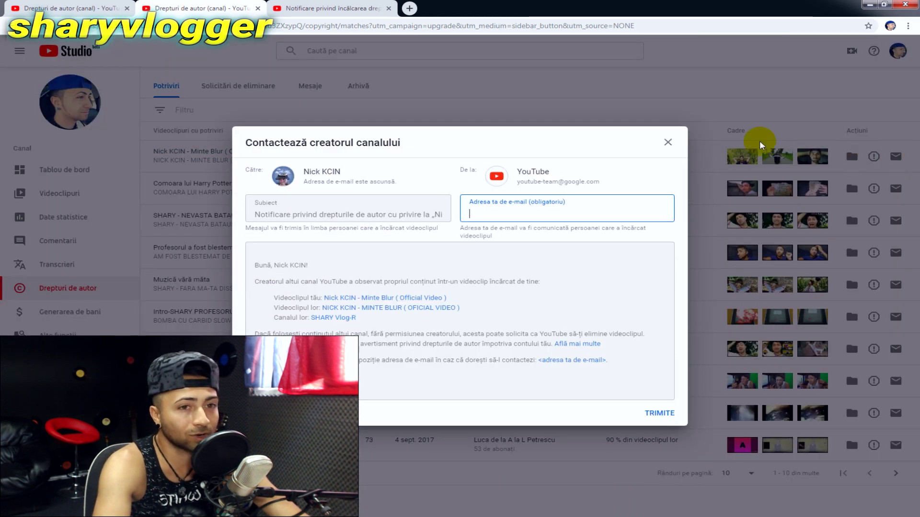
click(580, 132)
key(ctrl+a)
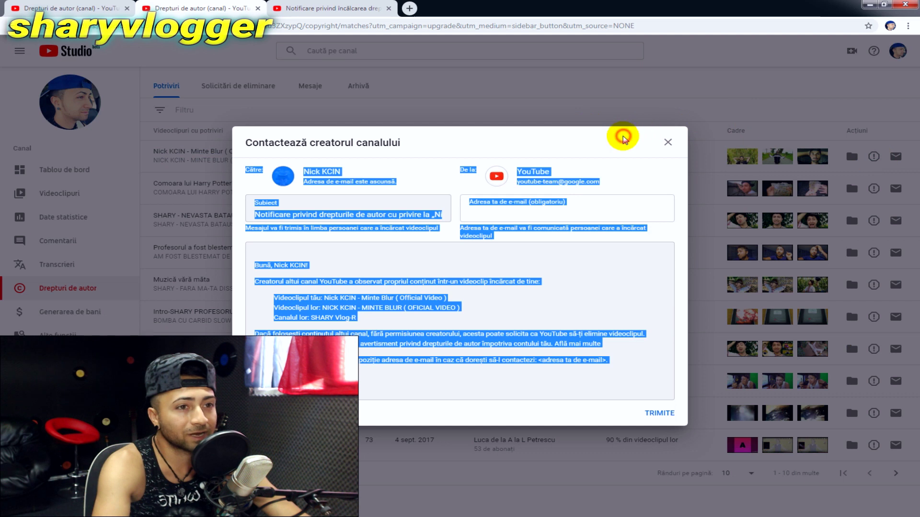
click(629, 174)
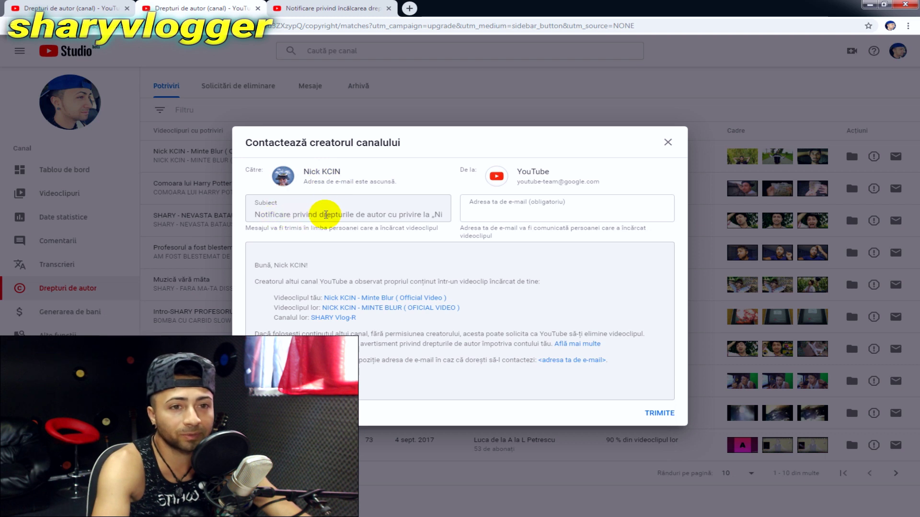
drag(415, 215, 455, 218)
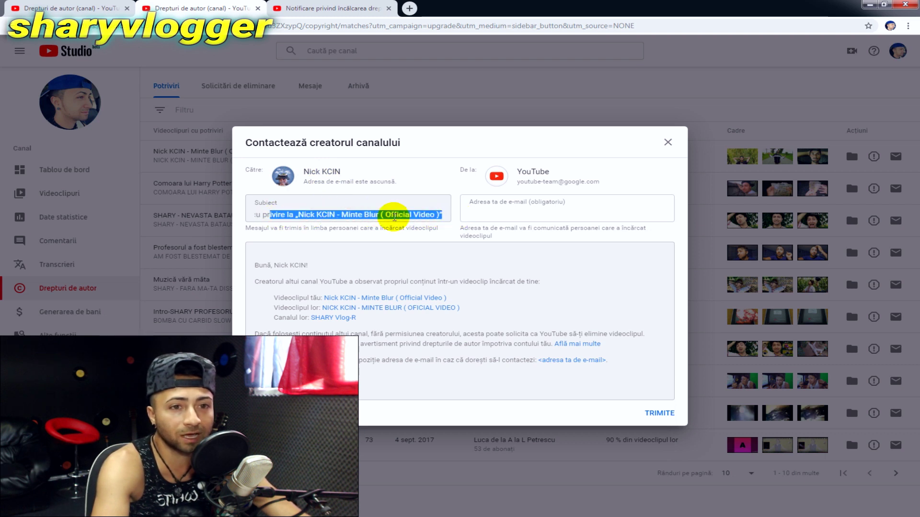
click(447, 171)
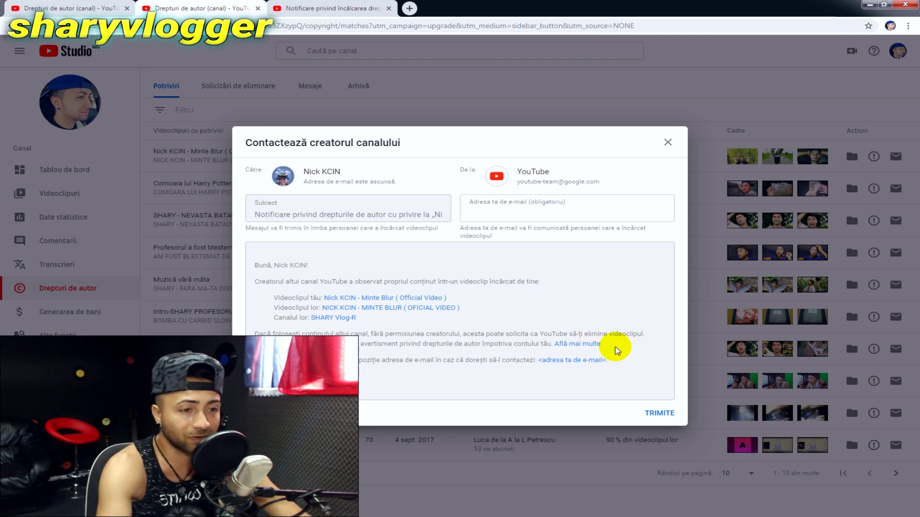
click(668, 142)
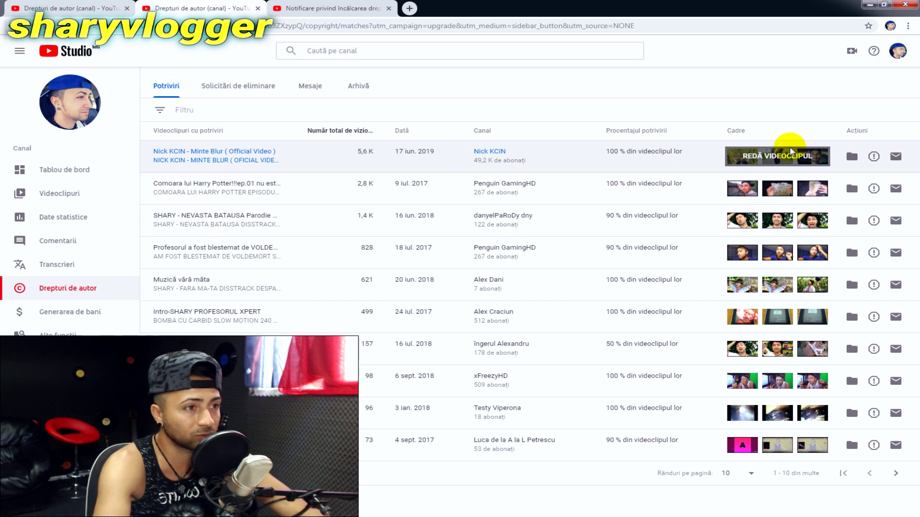
Archive the "Minte Blur" match, check the options for its archived entry, and return to the list of matches
click(854, 158)
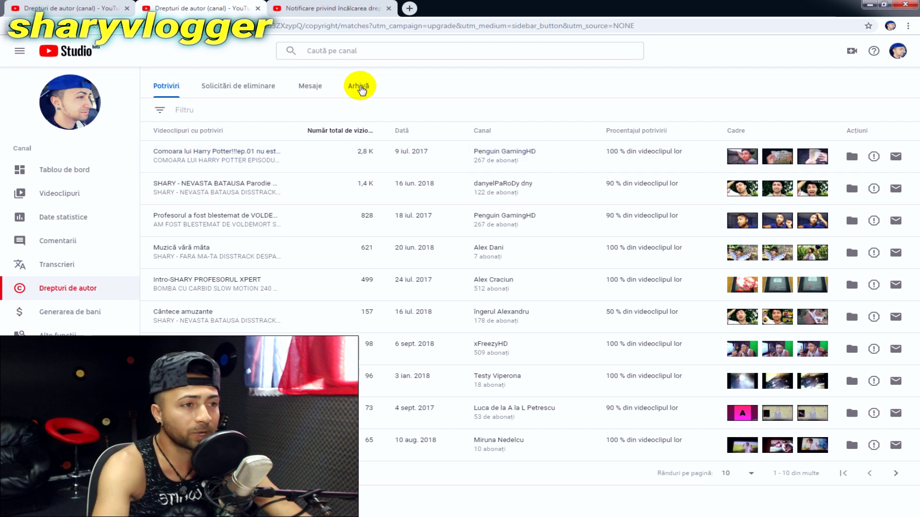
click(360, 86)
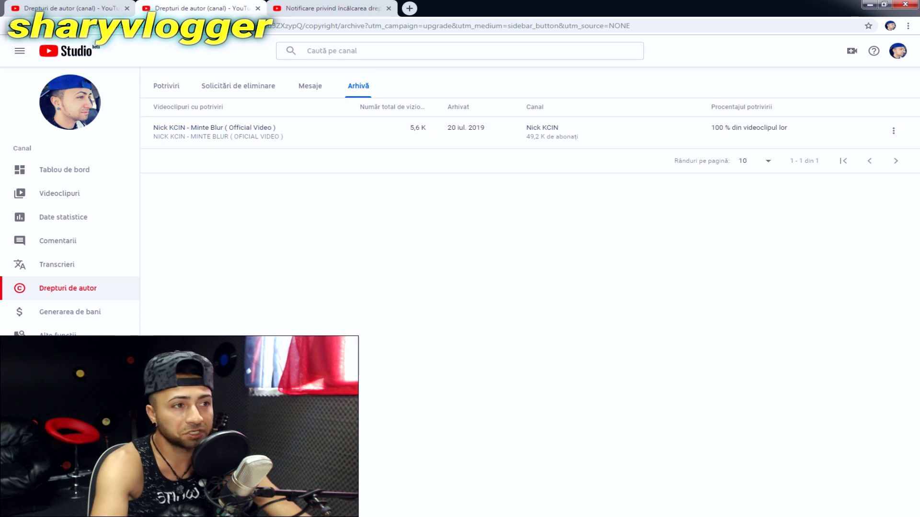
click(894, 130)
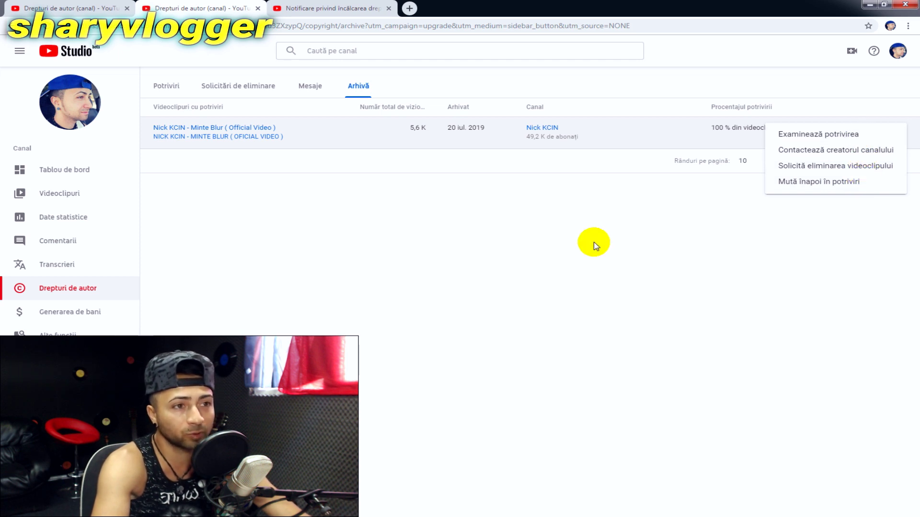
click(590, 238)
click(168, 87)
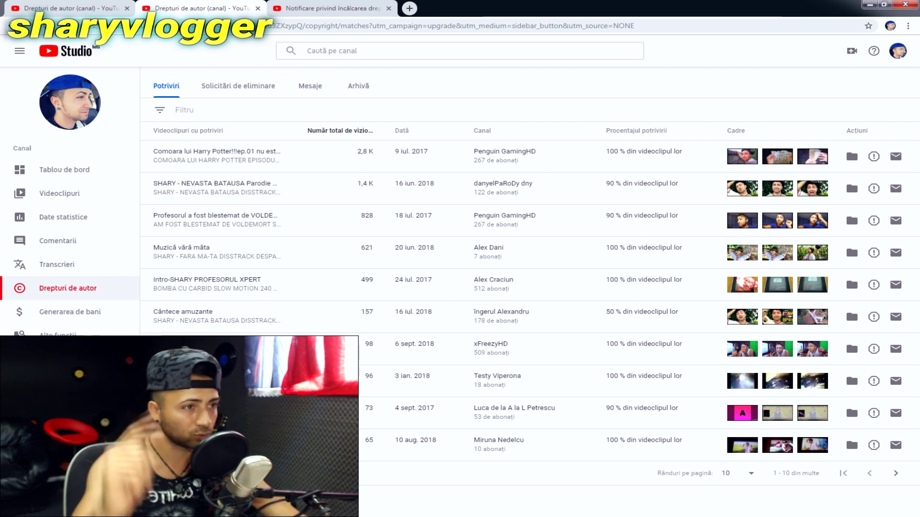
Open the channel's original "COMOARA LUI HARRY POTTER EPISODUL 1" video in a separate window, pause it to check its details, and close it
right_click(246, 165)
click(273, 177)
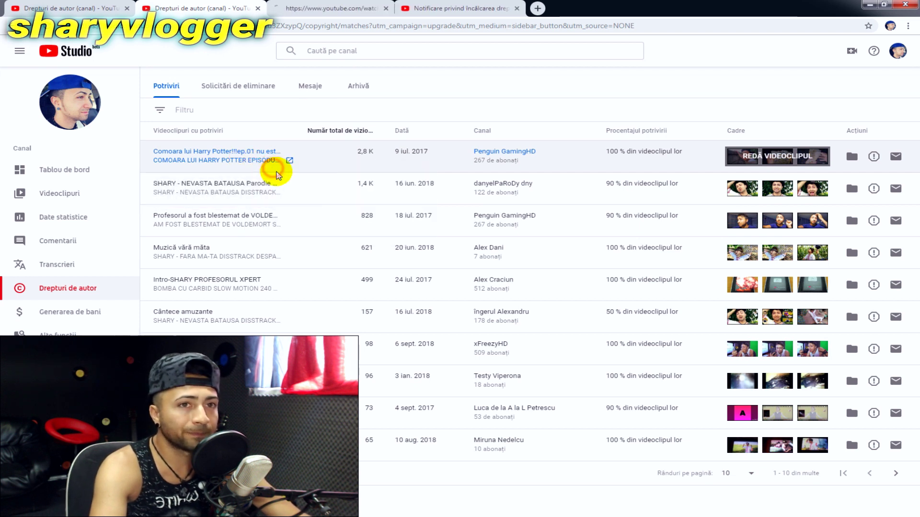
drag(349, 5, 642, 33)
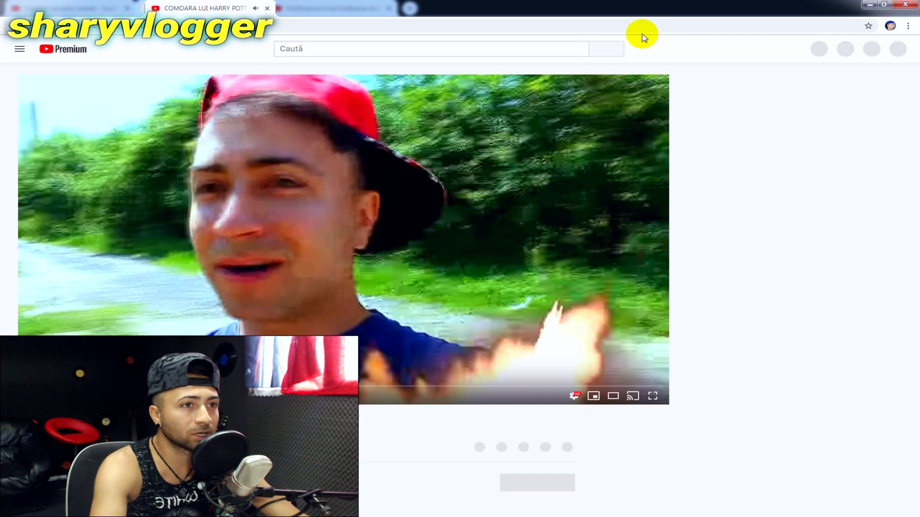
drag(227, 18, 750, 36)
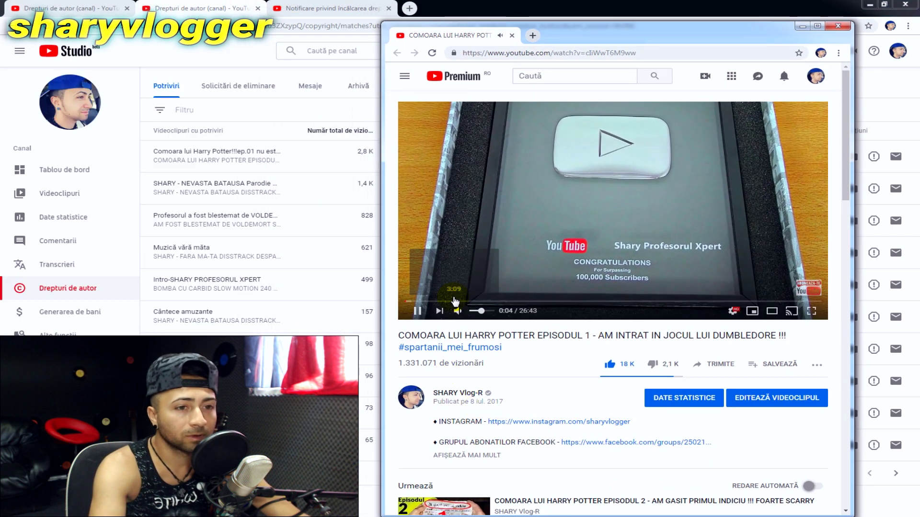
click(417, 311)
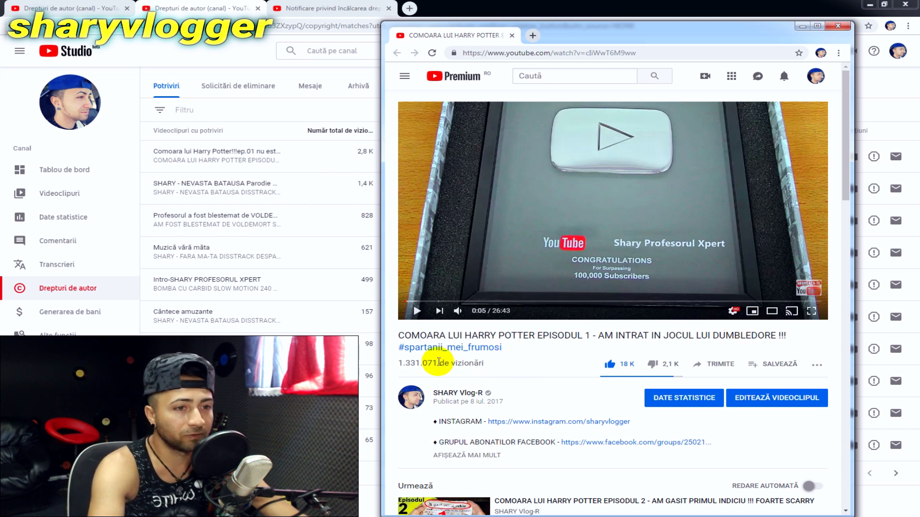
click(838, 26)
Open the matched video "Comoara lui Harry Potter!!!ep.01 nu este fals!" in a separate window, pause it, and check its playback settings
right_click(237, 150)
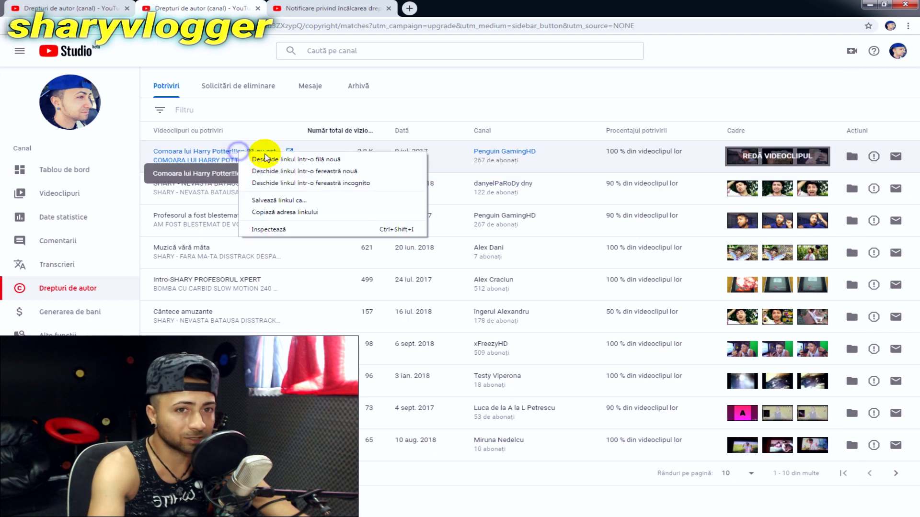
click(261, 156)
drag(354, 10, 666, 22)
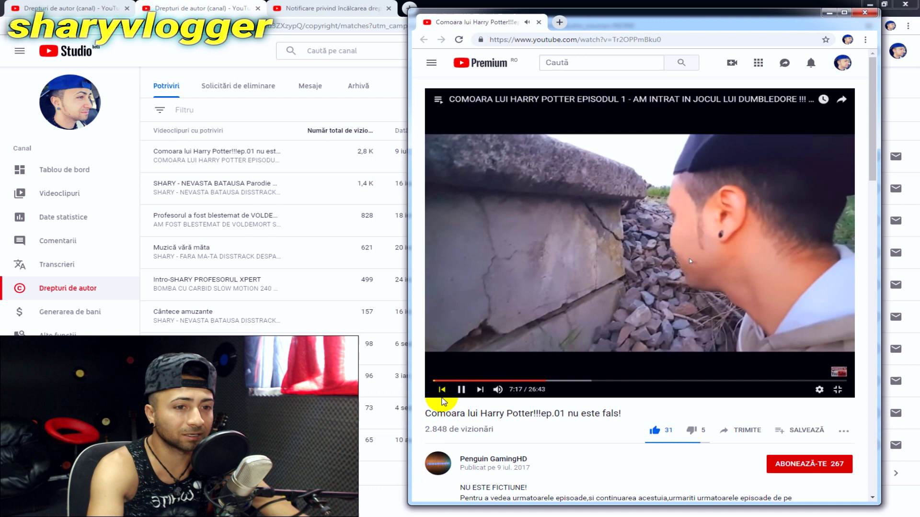
click(443, 389)
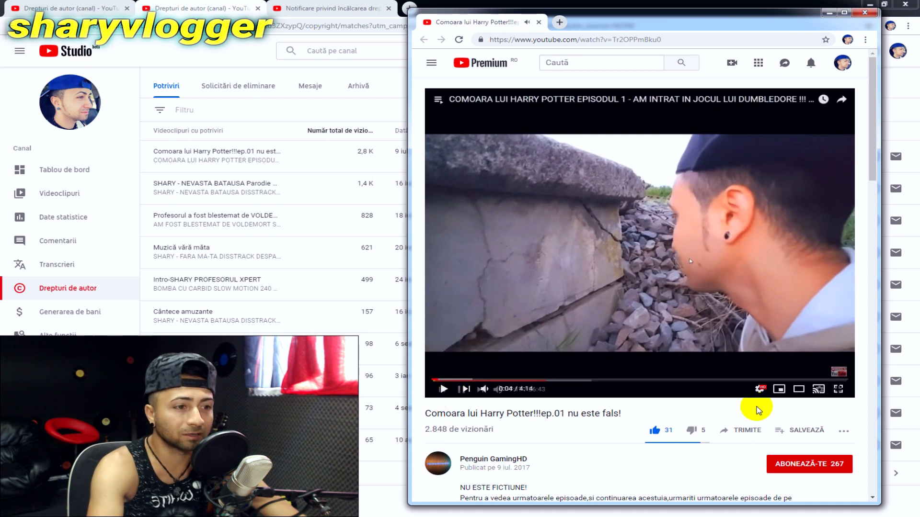
click(761, 390)
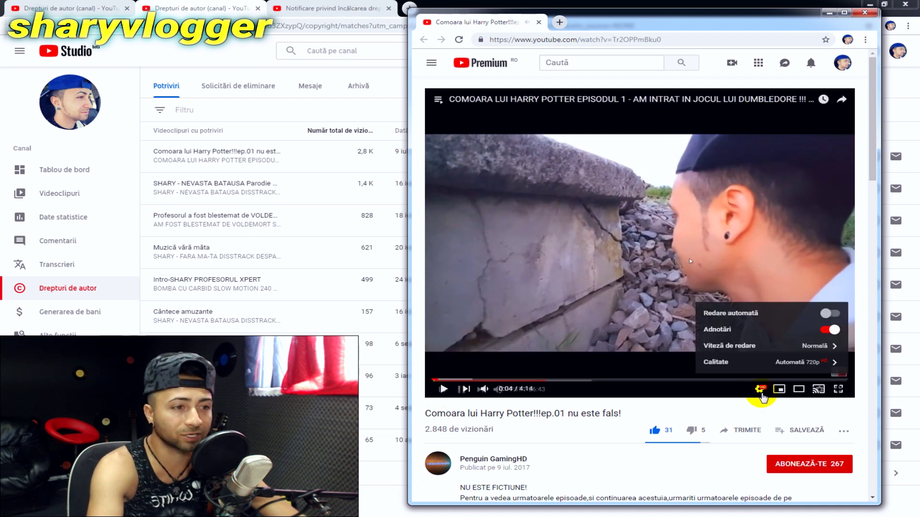
click(768, 364)
click(760, 392)
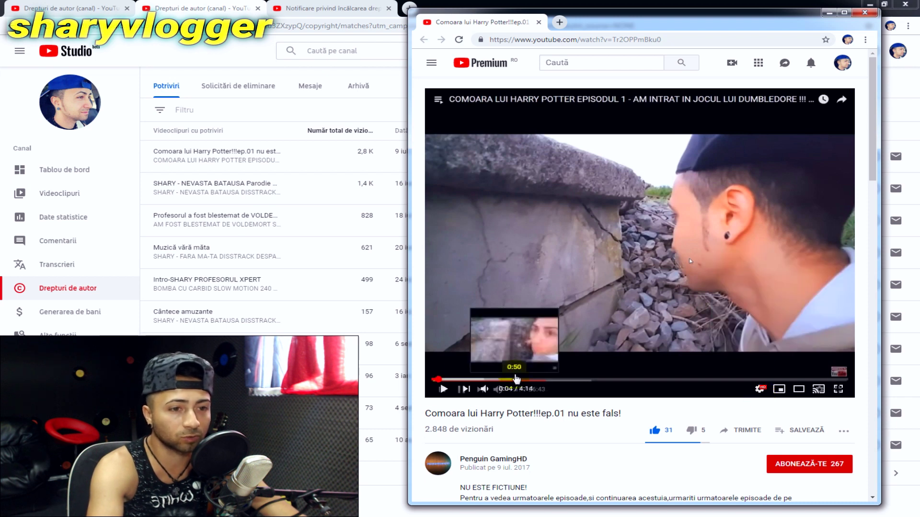
Skip ahead through the paused re-upload to inspect its copied footage, stopping at 2:54
click(514, 380)
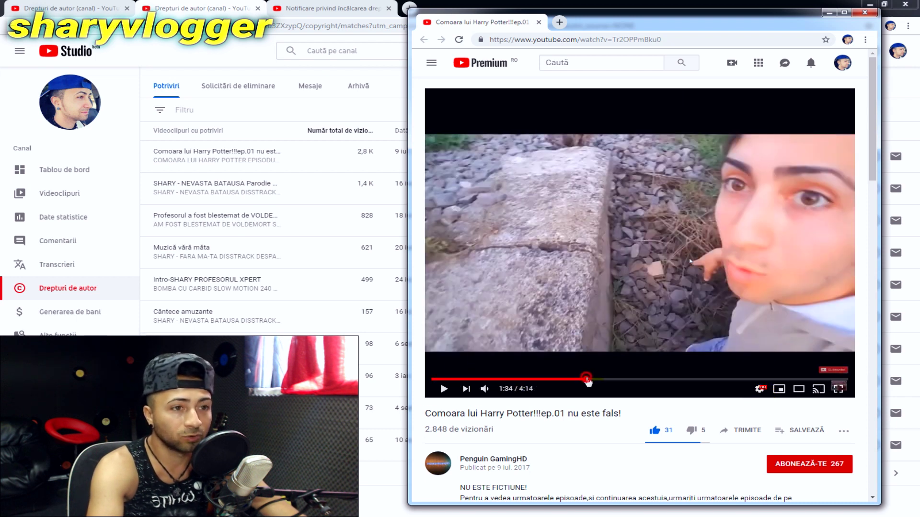
click(665, 379)
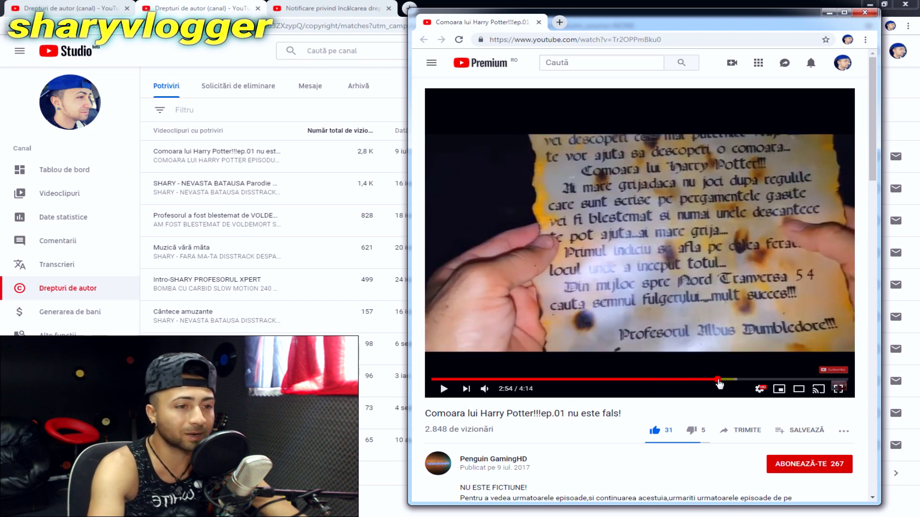
click(717, 380)
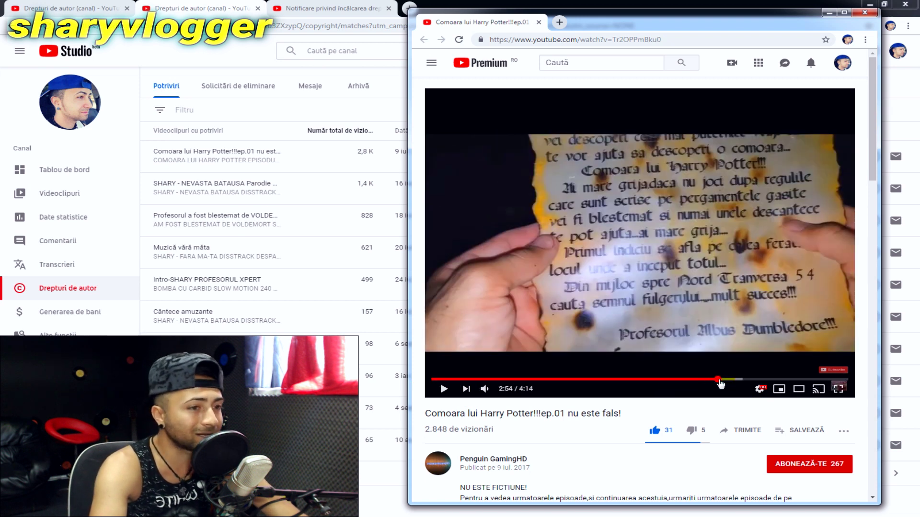
Expand the re-upload's description, read the uploader's text about the following episodes, and close the video window
drag(872, 174, 880, 242)
click(493, 280)
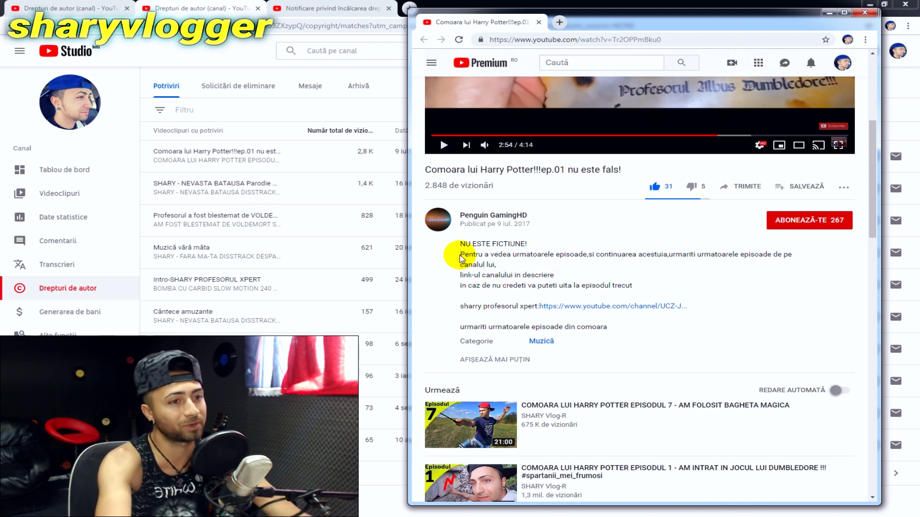
drag(460, 257, 795, 257)
click(799, 268)
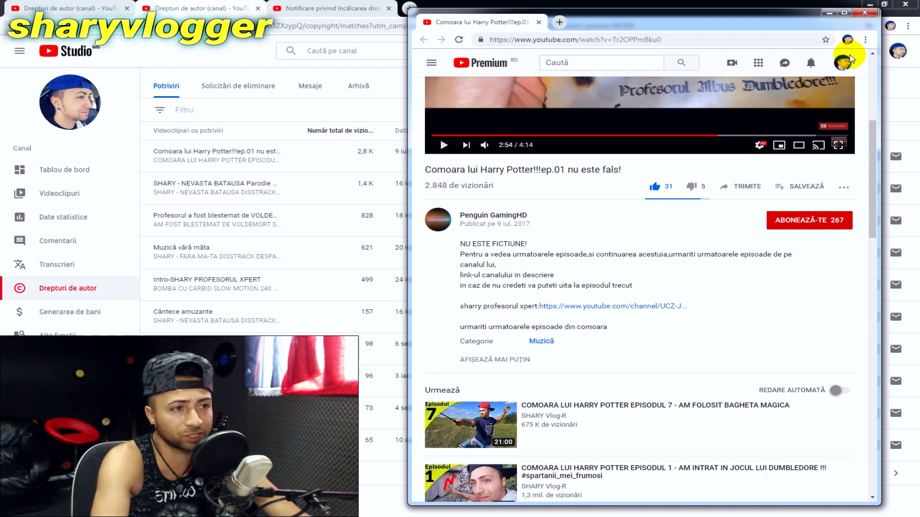
click(866, 15)
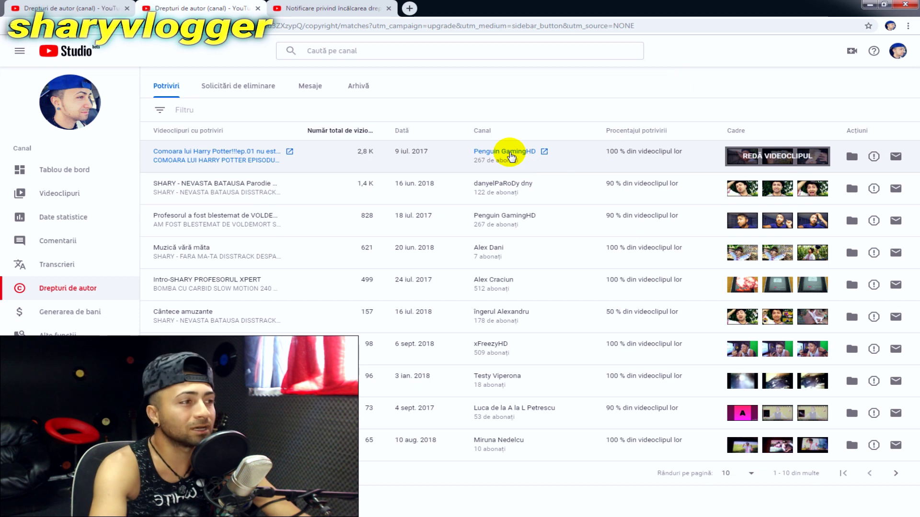
Open the original "COMOARA LUI HARRY POTTER EPISODUL 1" in a separate window and read the copyright warning in its full description
click(267, 165)
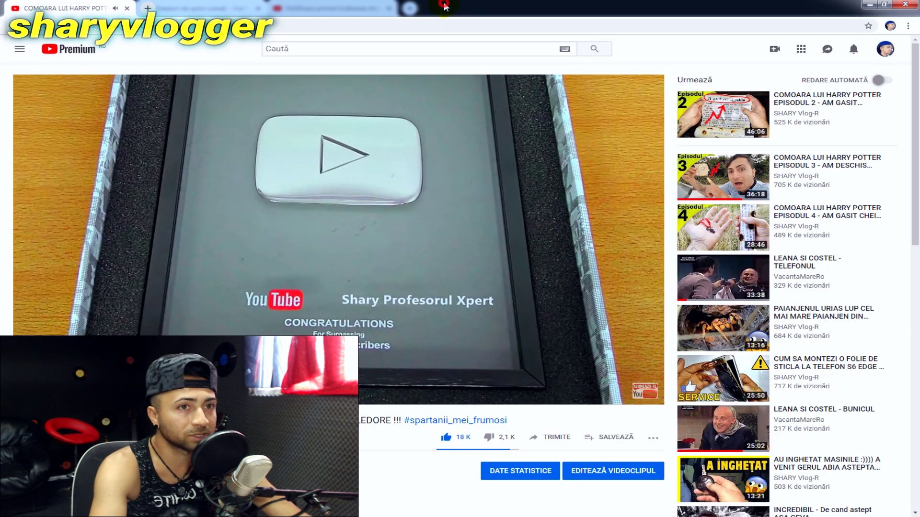
double_click(434, 14)
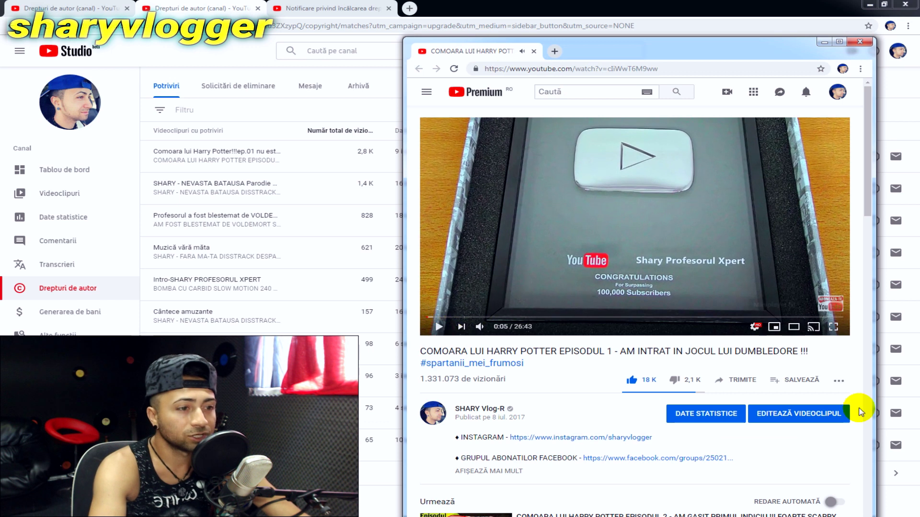
scroll(764, 446, down, 3)
click(505, 323)
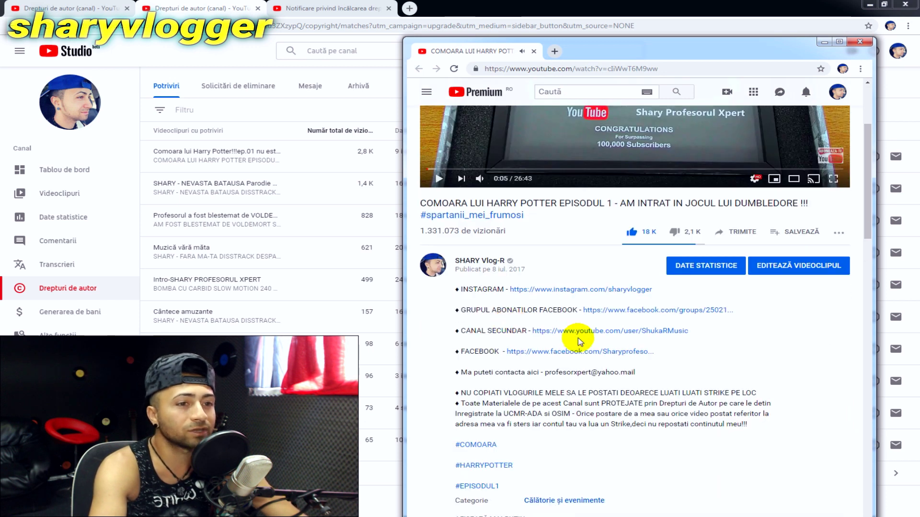
scroll(503, 295, down, 1)
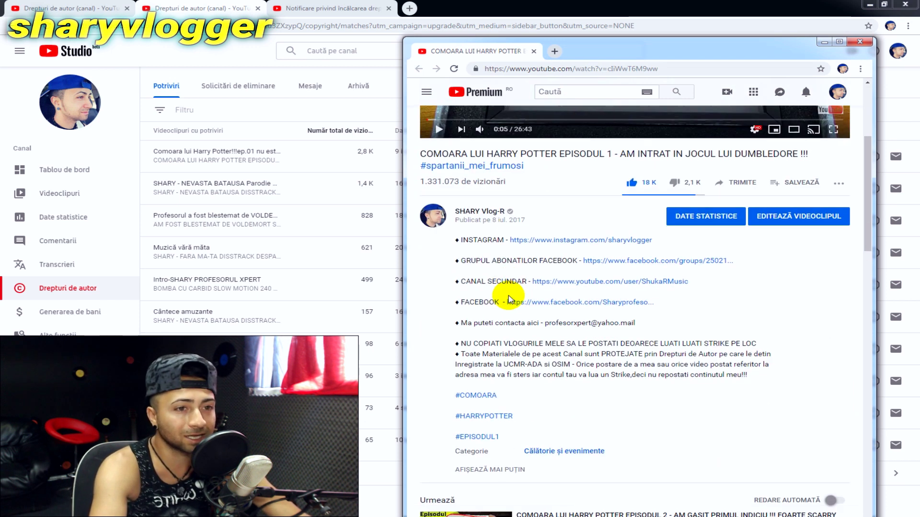
scroll(505, 297, down, 1)
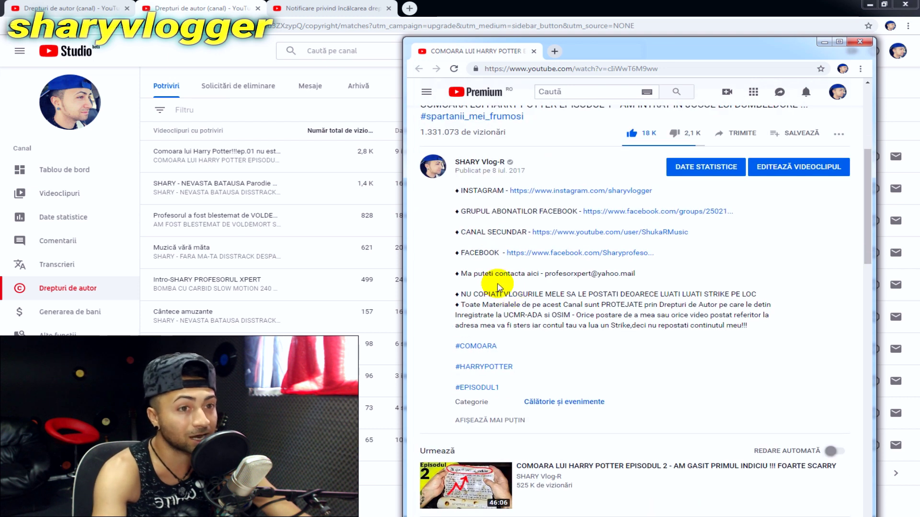
scroll(770, 240, up, 1)
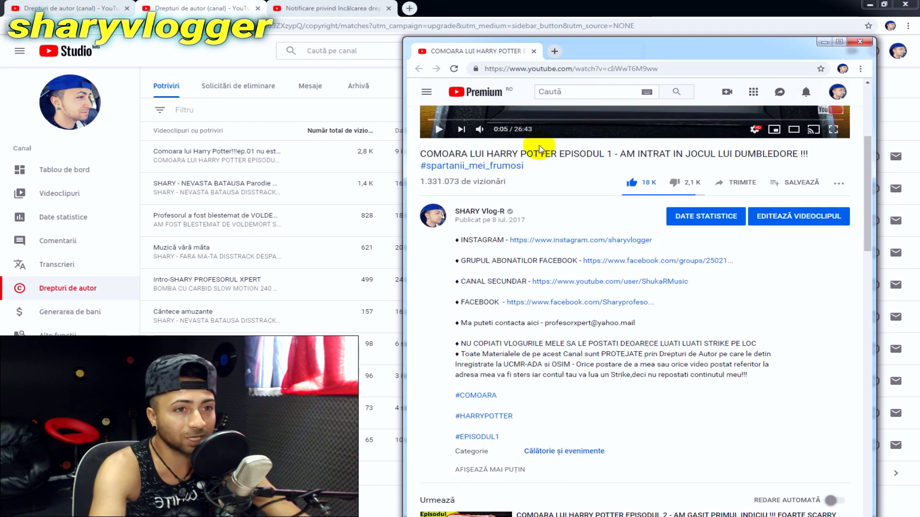
Highlight the reposting warning and copyright-protection paragraph in the original video's description, and close its window
drag(467, 343, 780, 345)
click(780, 345)
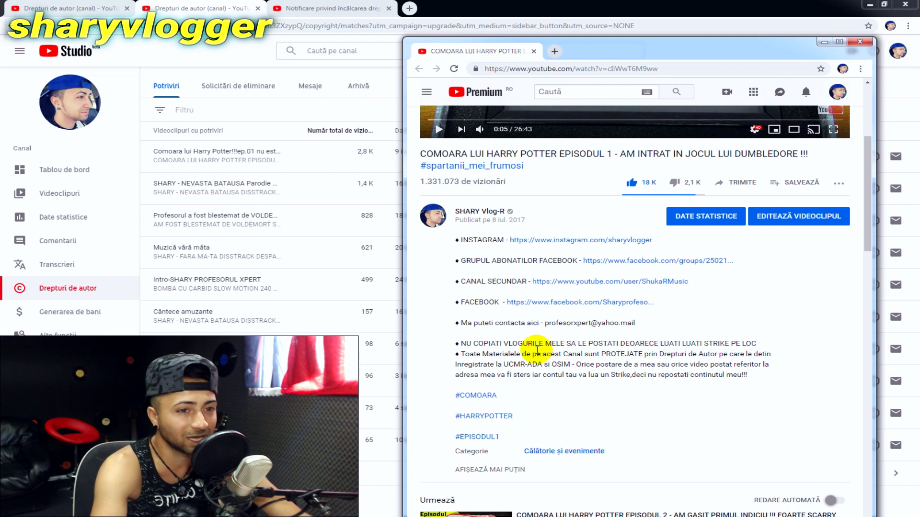
drag(462, 354, 775, 378)
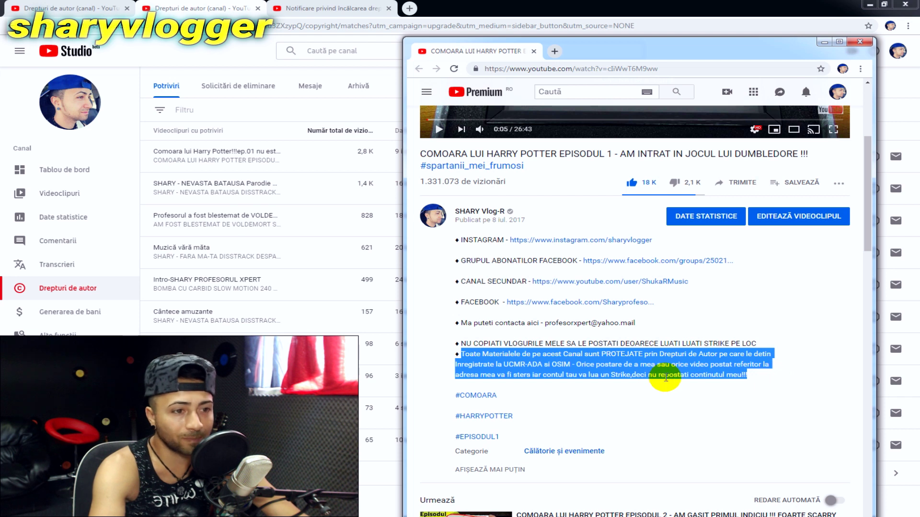
click(645, 377)
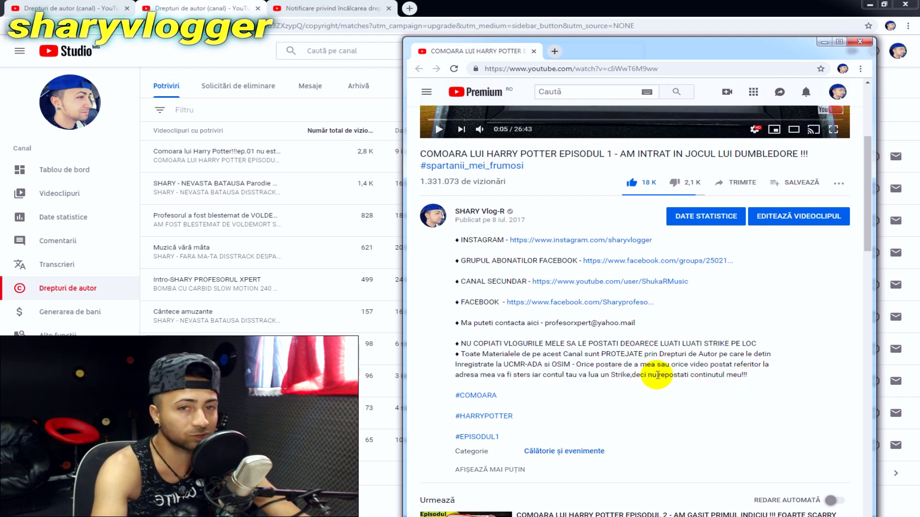
click(858, 46)
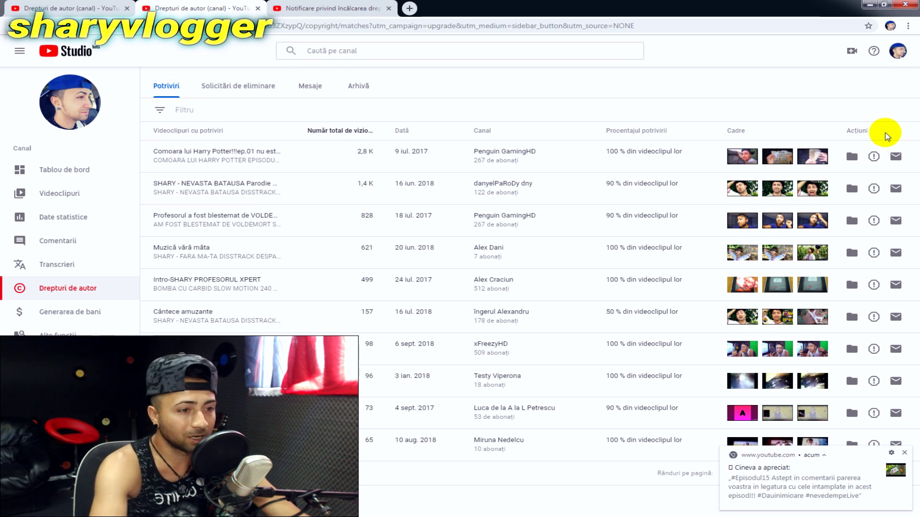
Select the match "Comoara lui Harry Potter!!!ep.01 nu este fals!" for removal and open its video removal request form
click(904, 453)
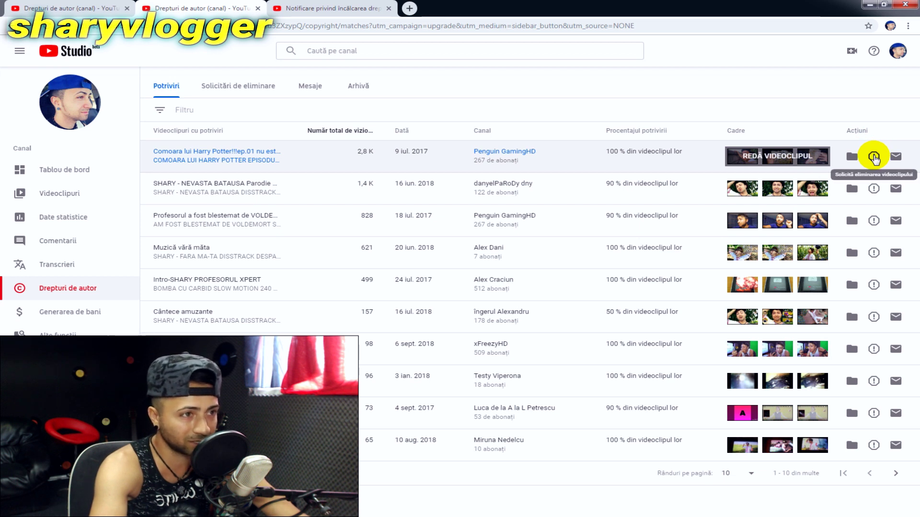
click(874, 157)
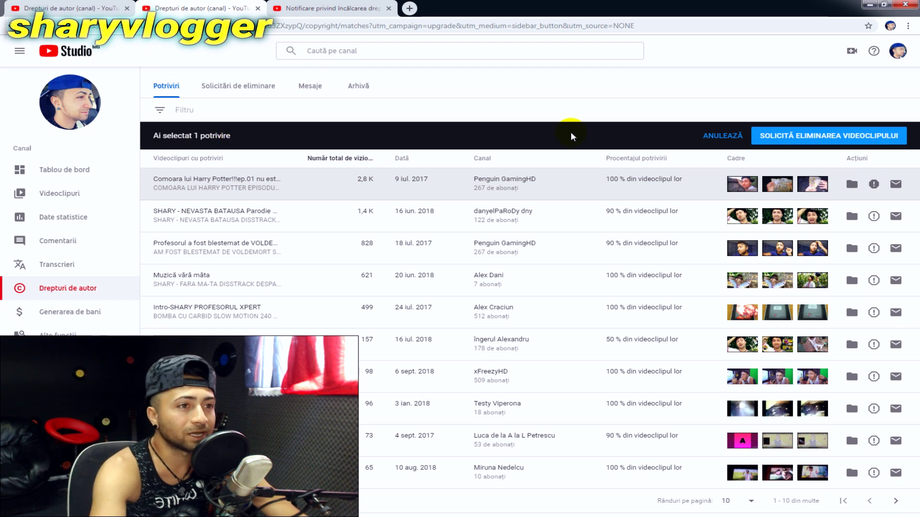
click(830, 138)
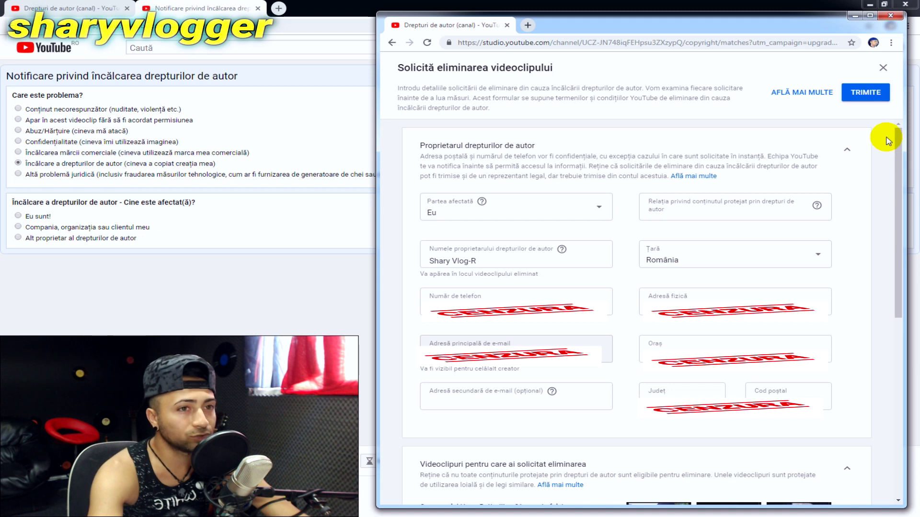
Enter "Proprietar canal de Youtube" as the relationship to the copyrighted content in the copyright owner details
drag(555, 67, 612, 73)
click(642, 68)
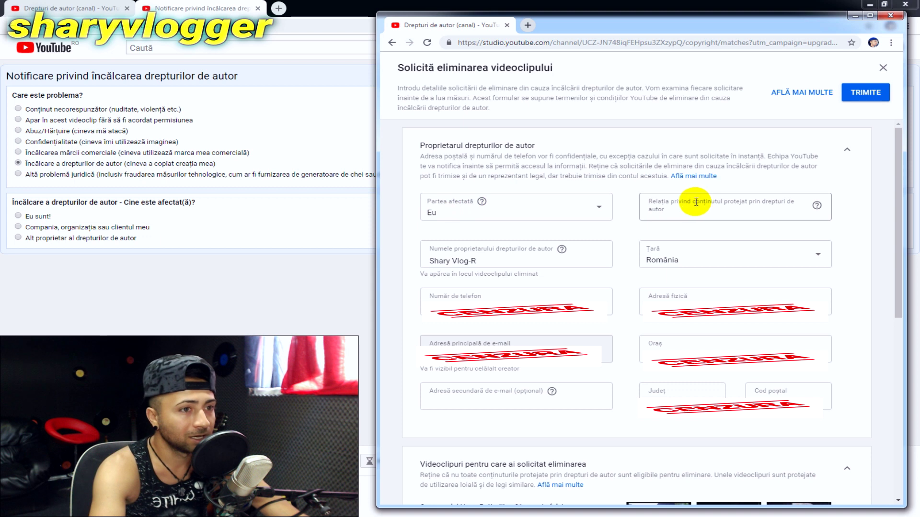
click(745, 218)
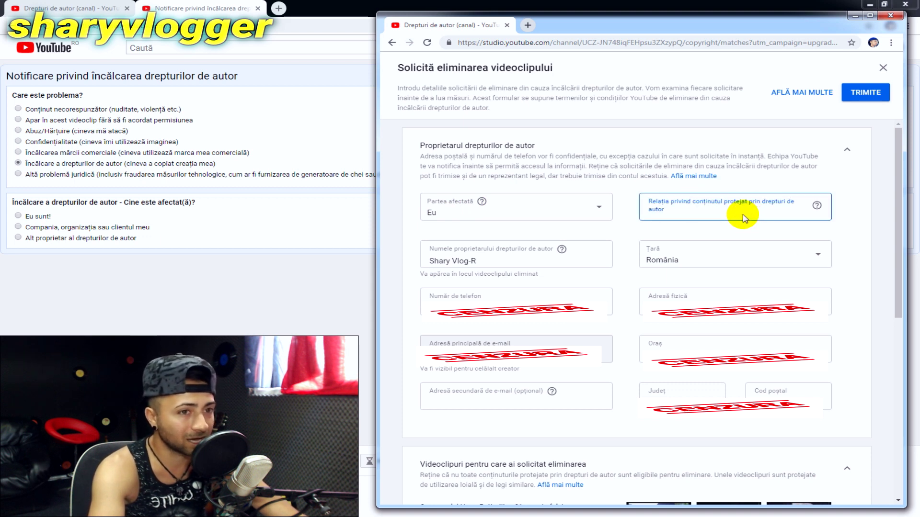
text(Proprietar canal de Youtube)
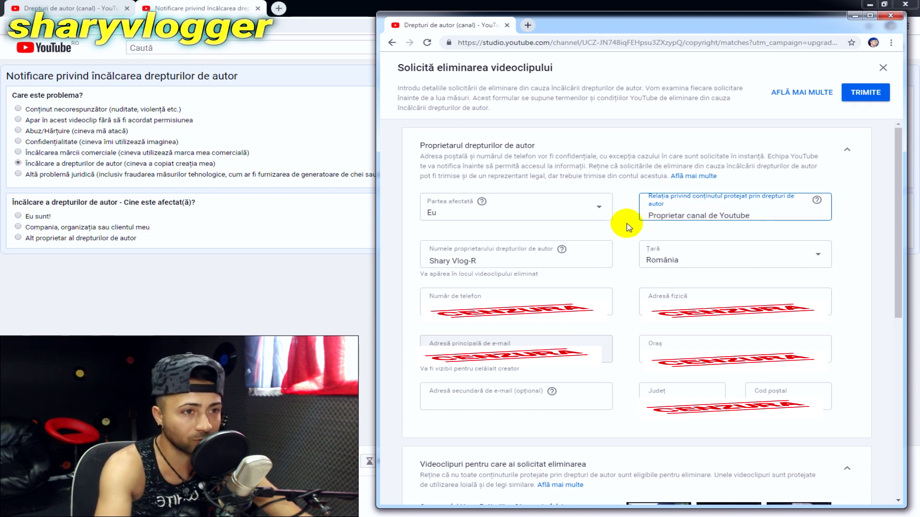
click(858, 192)
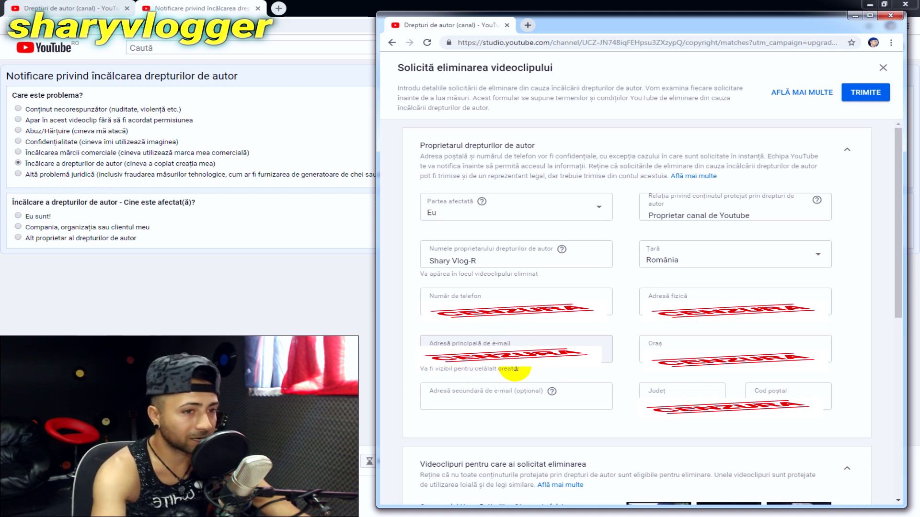
click(651, 359)
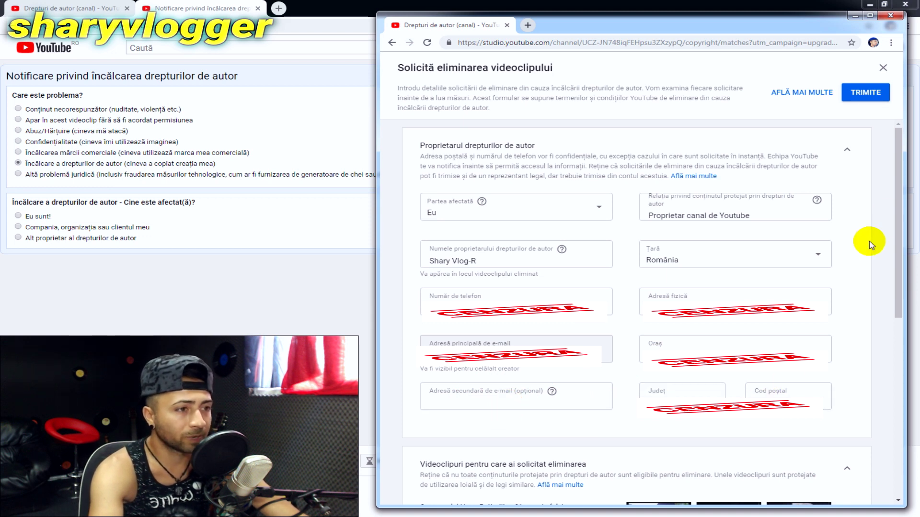
Review the video listed for removal and the scheduled 7-day notice option, and choose "Standard: Solicită acum eliminarea" as the removal timing
drag(898, 212, 898, 366)
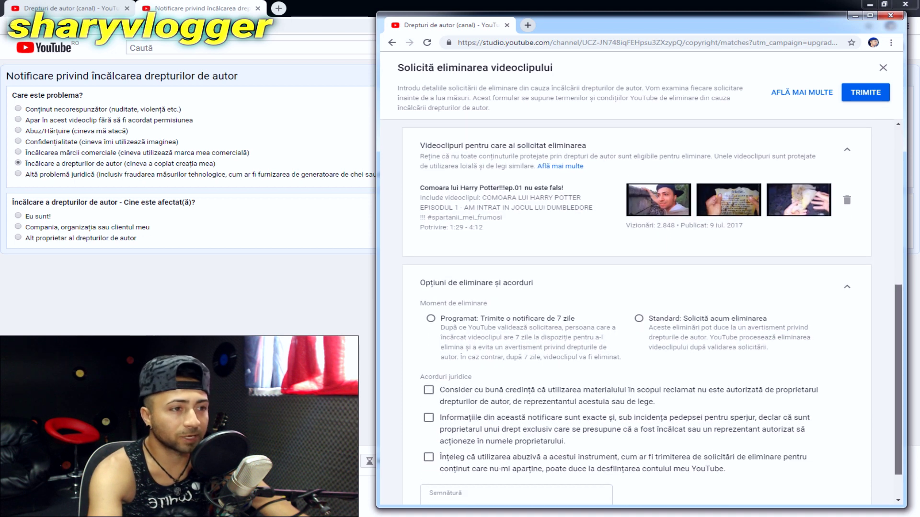
scroll(637, 312, down, 1)
scroll(638, 311, up, 1)
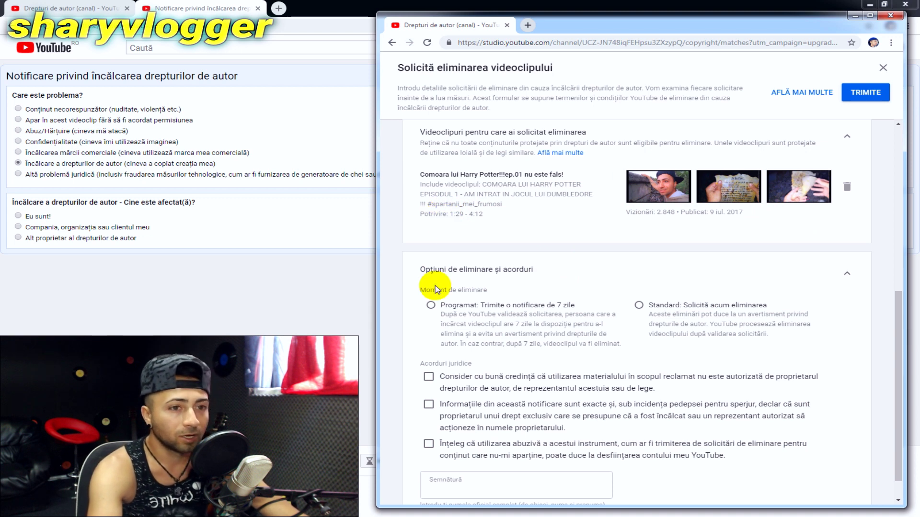
scroll(432, 287, down, 1)
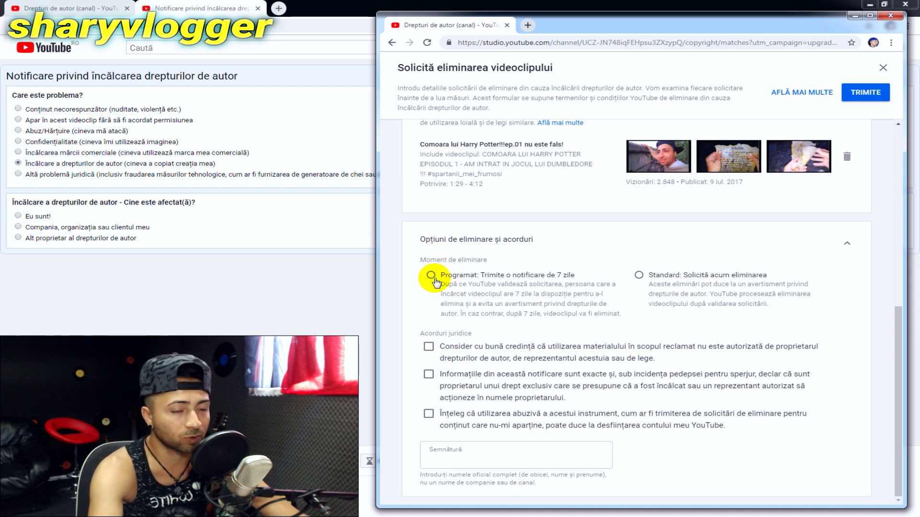
click(431, 276)
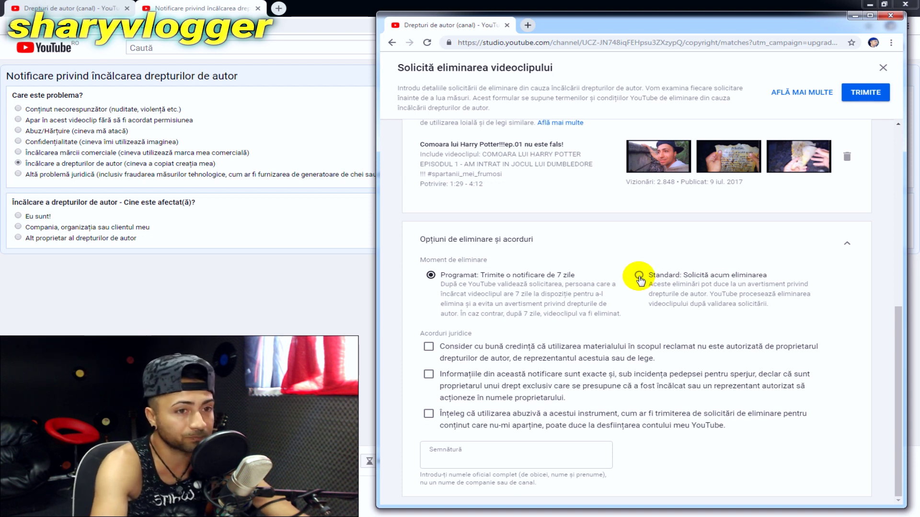
click(639, 277)
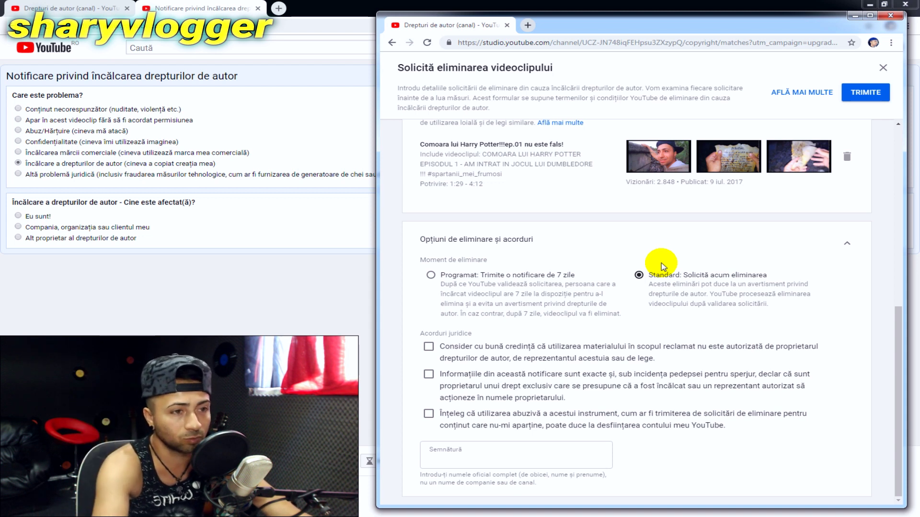
Accept all three legal agreements, sign with the owner's full legal name, and submit the removal request
click(428, 347)
click(429, 374)
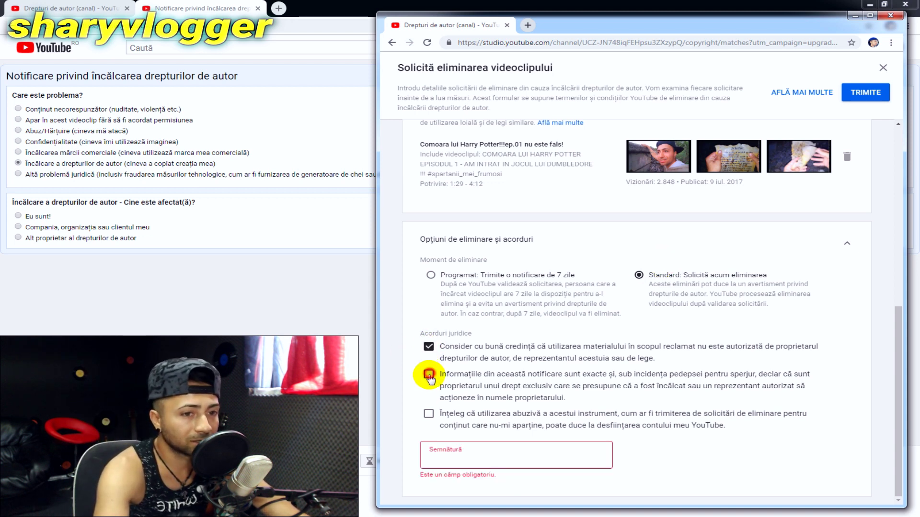
click(428, 415)
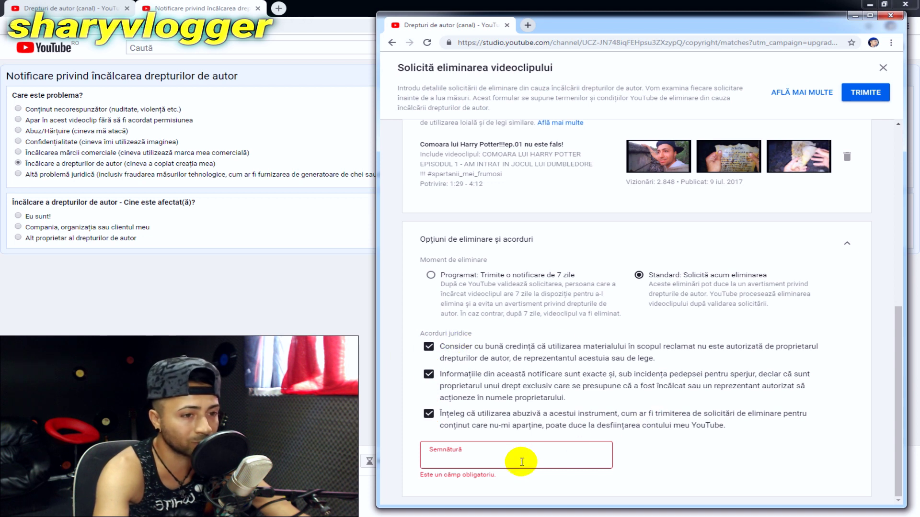
click(522, 462)
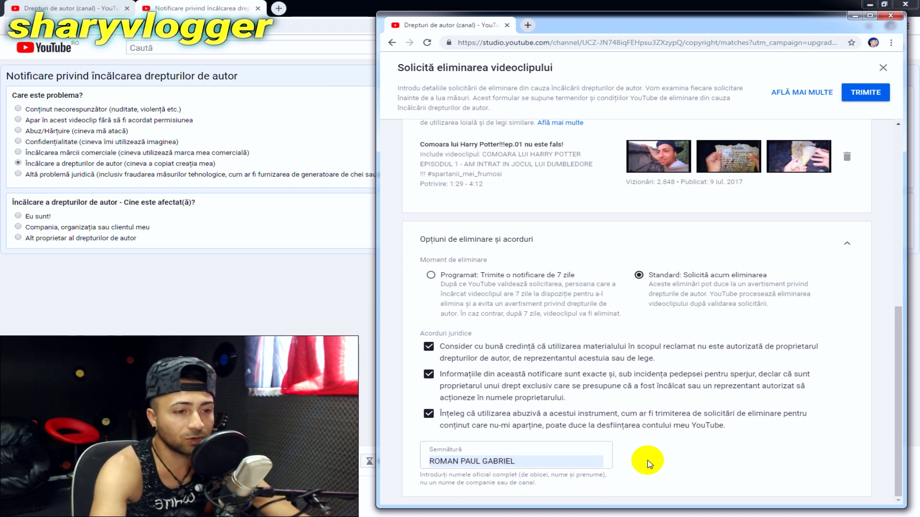
click(867, 92)
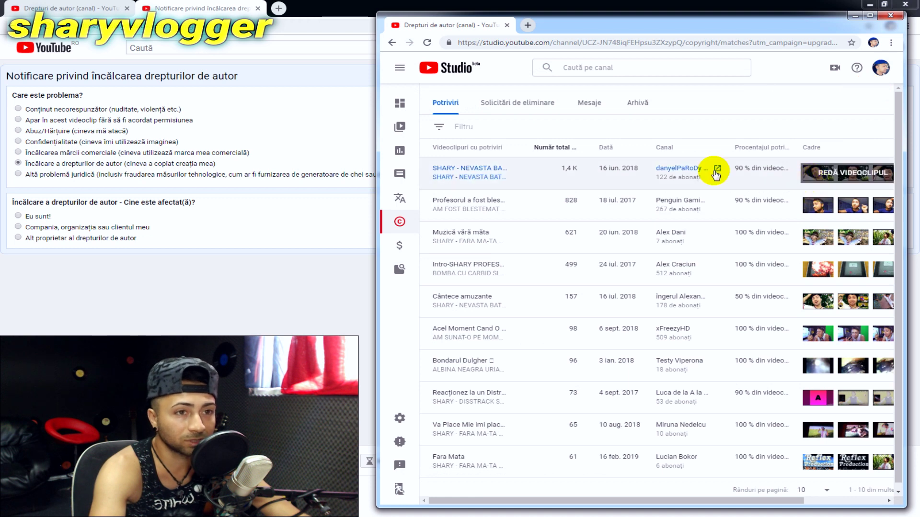
Maximize the Studio window, open the removal requests list, and highlight the review status of the newly submitted request
double_click(728, 21)
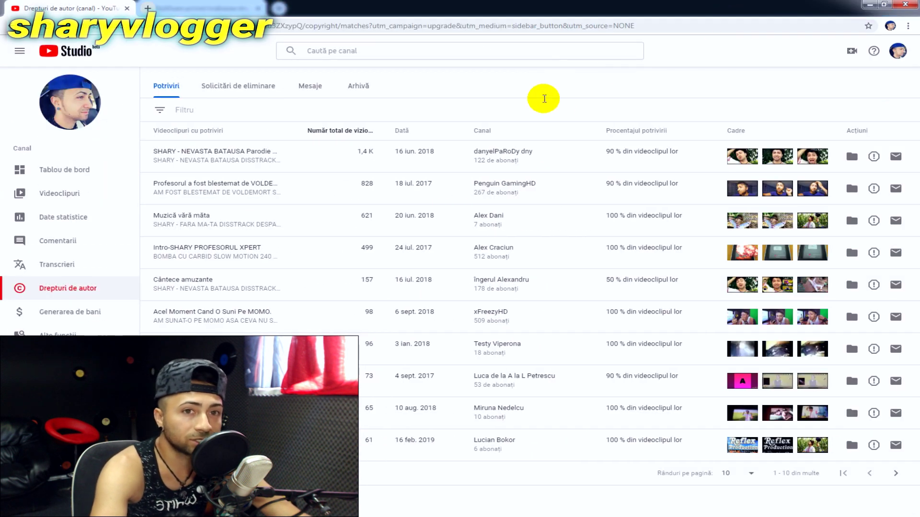
click(257, 93)
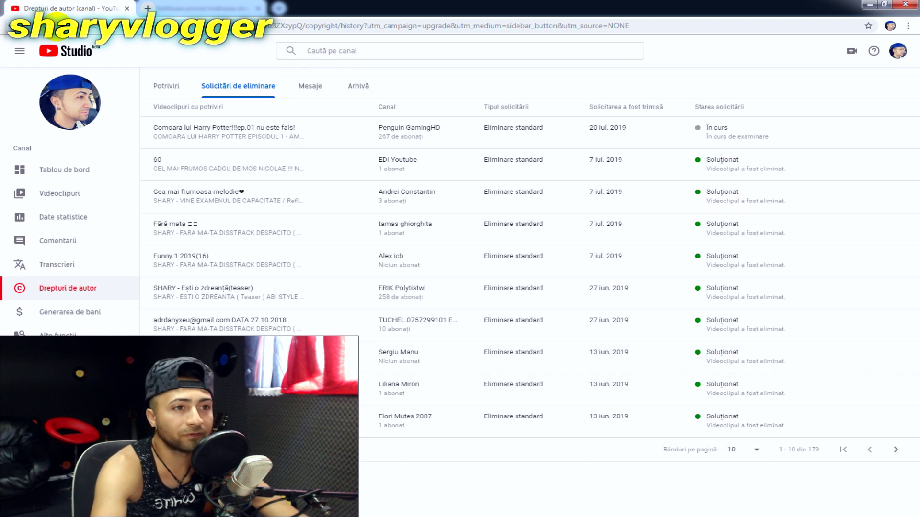
click(713, 136)
drag(713, 137, 775, 139)
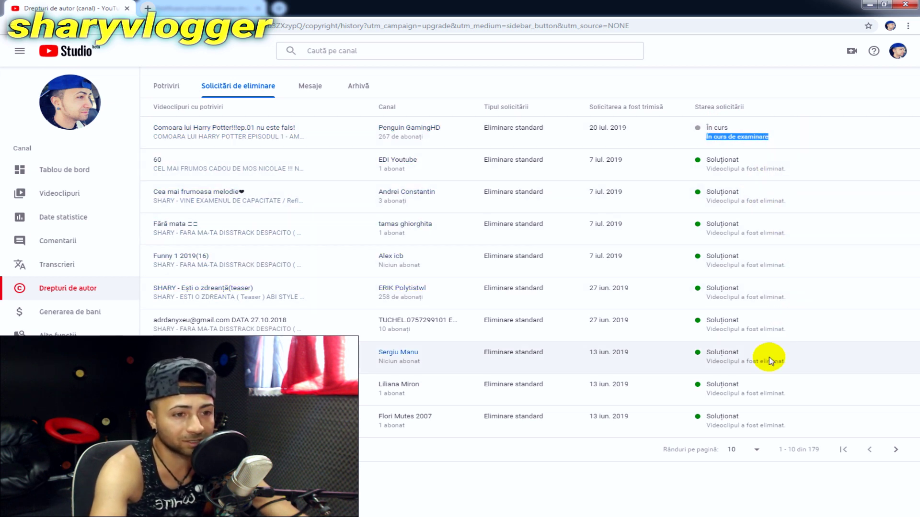
Open the removed video "Laera imp" from the second page of removal requests, highlight its copyright takedown notice, and close it
click(895, 450)
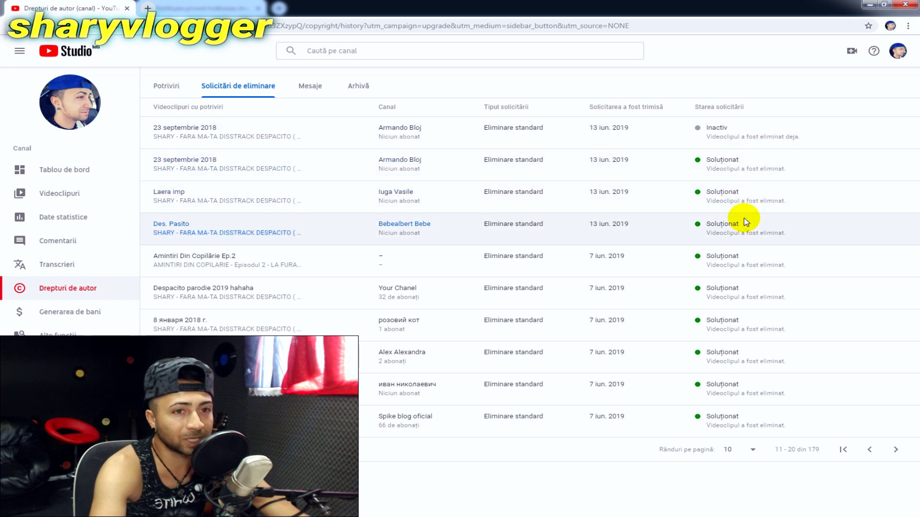
click(170, 192)
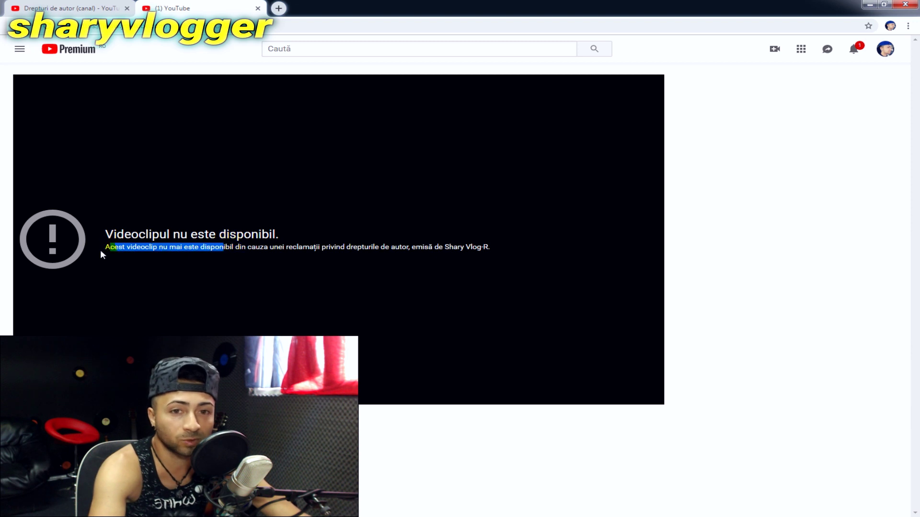
drag(150, 246, 258, 251)
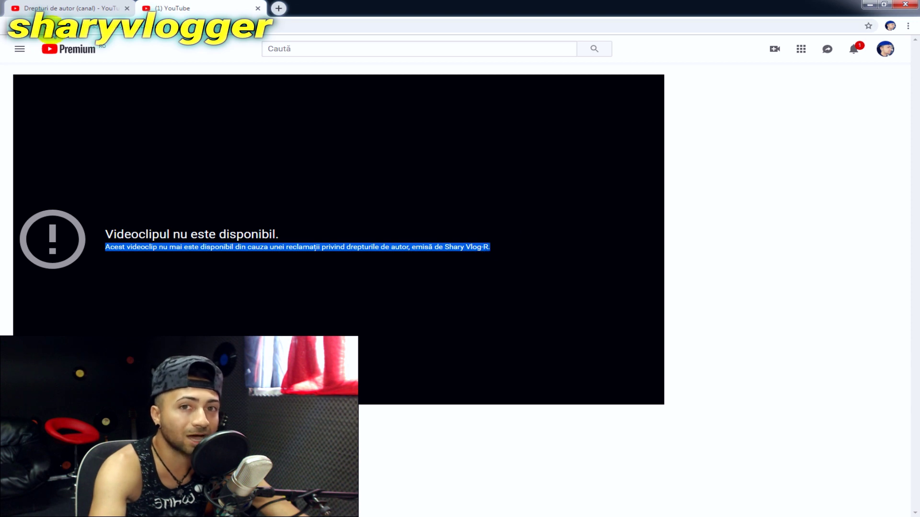
click(256, 8)
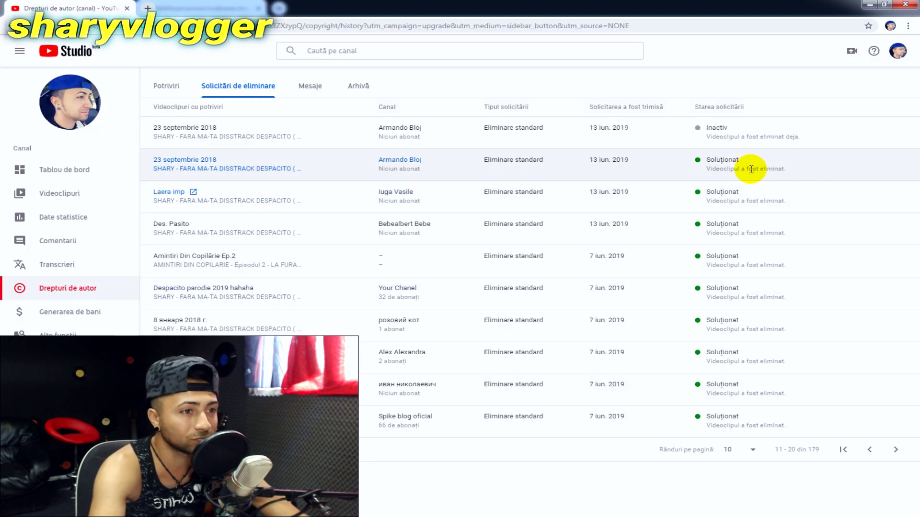
Page through the older removal requests up to entries 41–50, checking their statuses
click(897, 451)
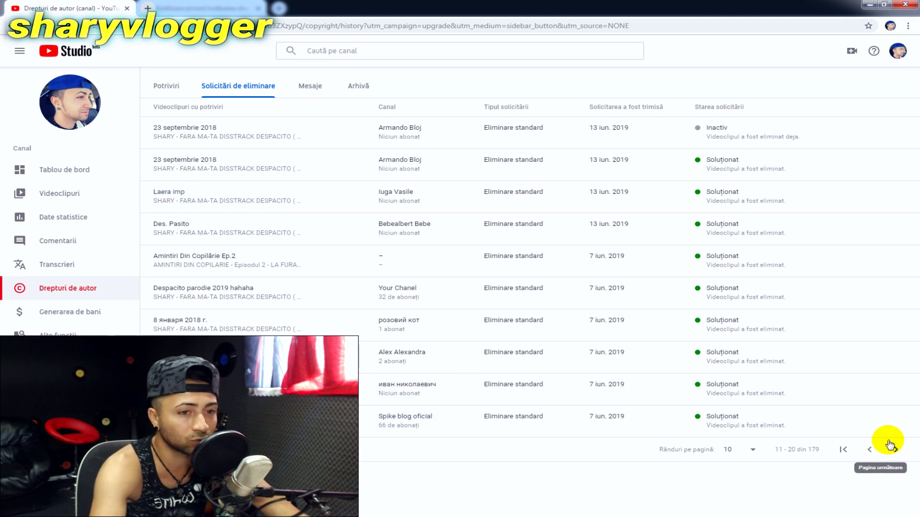
click(895, 450)
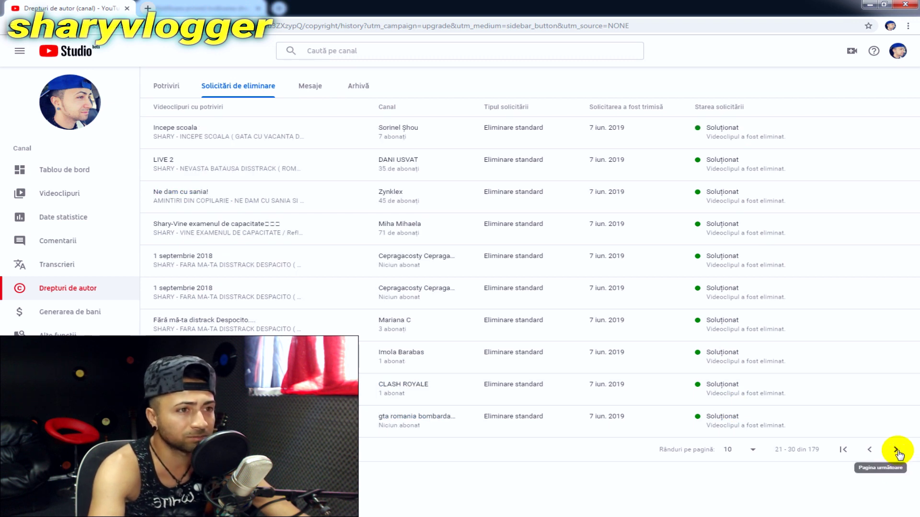
click(895, 450)
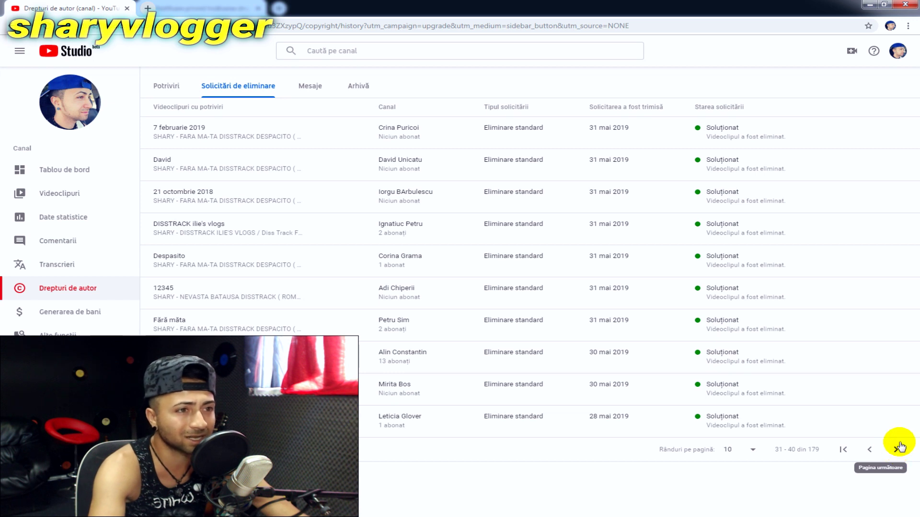
click(896, 450)
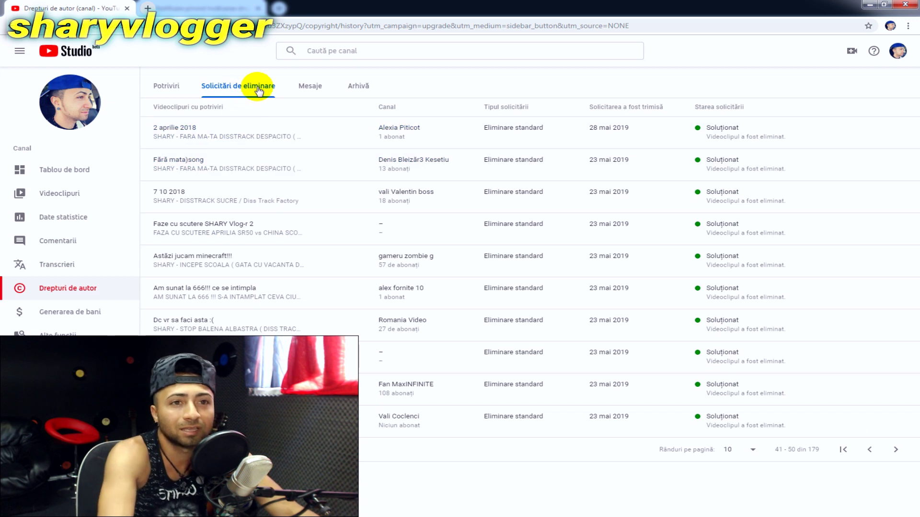
Return to the copyright matches list and examine the view counts on its second page
click(159, 87)
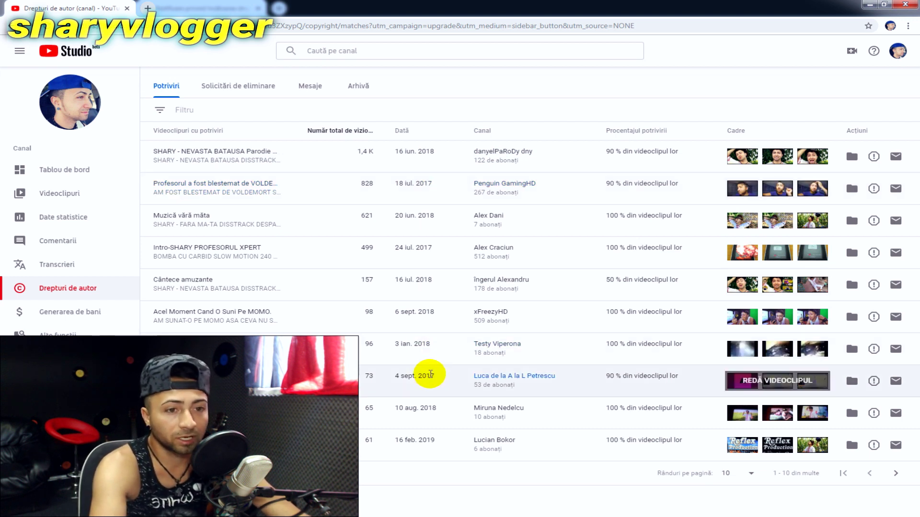
click(896, 474)
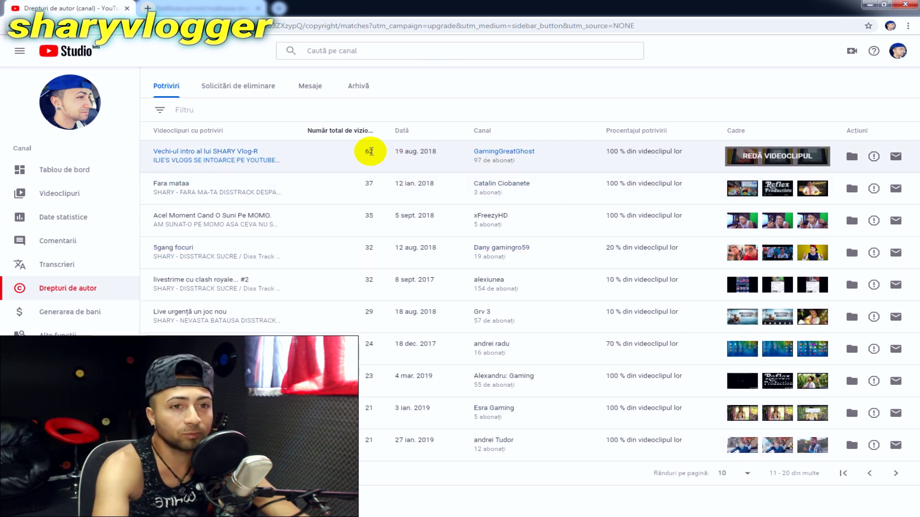
mouse_move(372, 138)
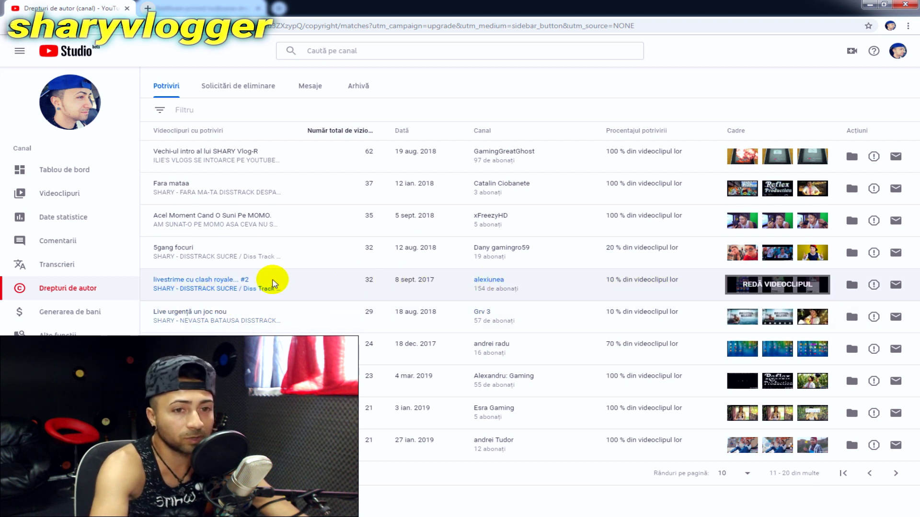
Open the matched video "livestrime cu clash royale... #2", shrink its window over the matches list, and highlight its title
click(242, 281)
drag(438, 19, 368, 20)
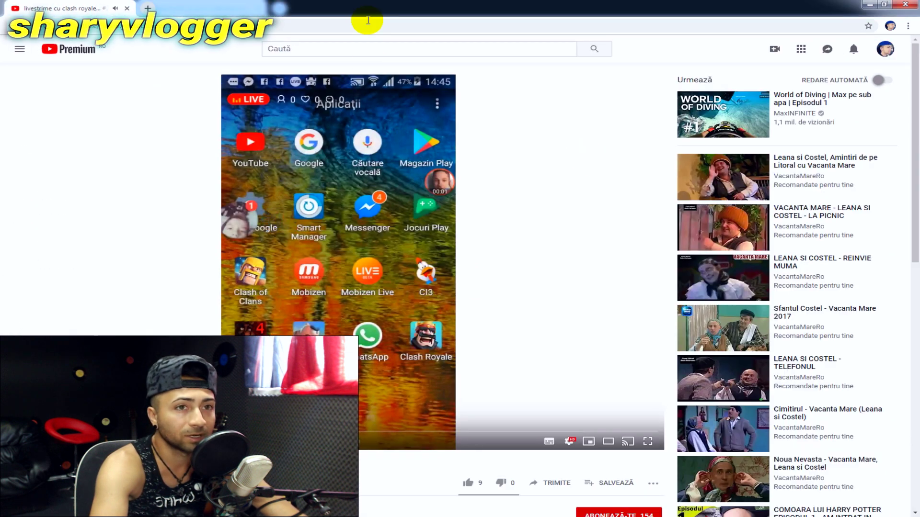
double_click(368, 20)
drag(578, 48, 609, 46)
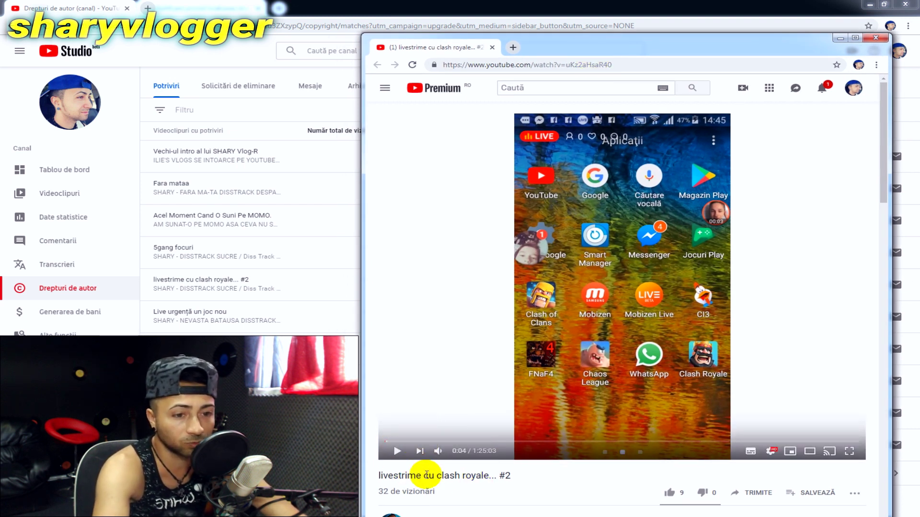
drag(412, 475, 509, 472)
scroll(509, 473, down, 5)
drag(520, 229, 377, 231)
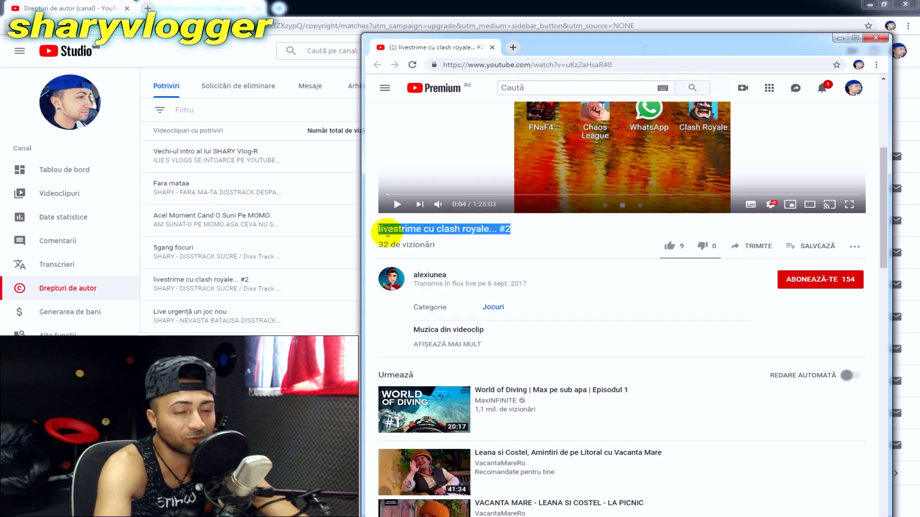
click(468, 257)
drag(885, 189, 885, 137)
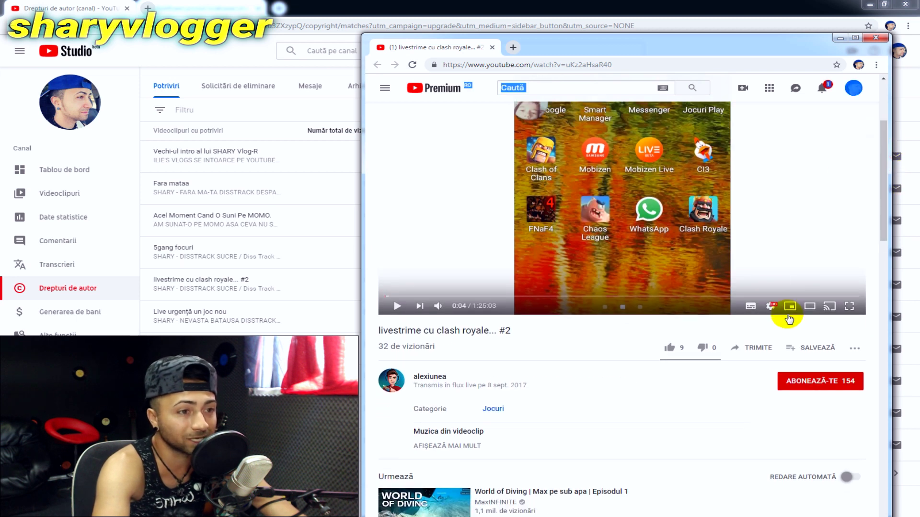
Skip through the livestream to 15:54 and 25:57 to look for reused footage, muting and pausing it
click(411, 297)
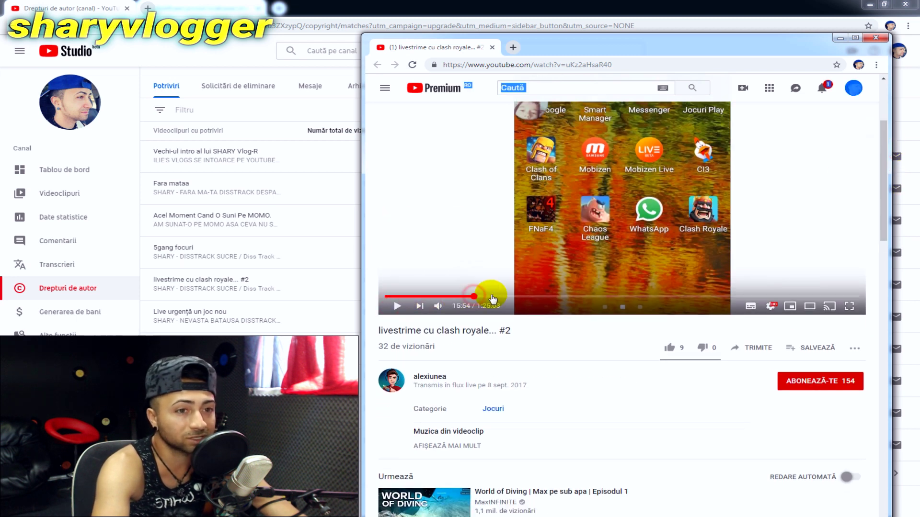
click(474, 298)
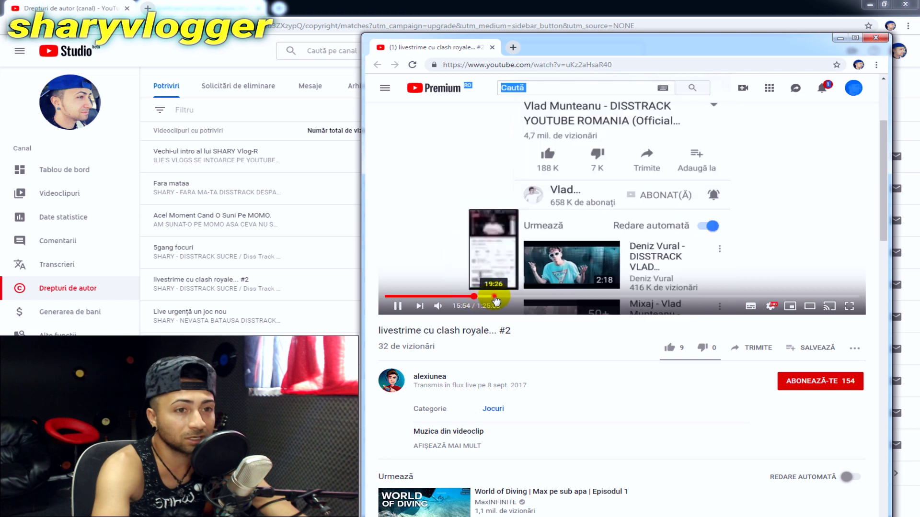
click(530, 297)
click(439, 306)
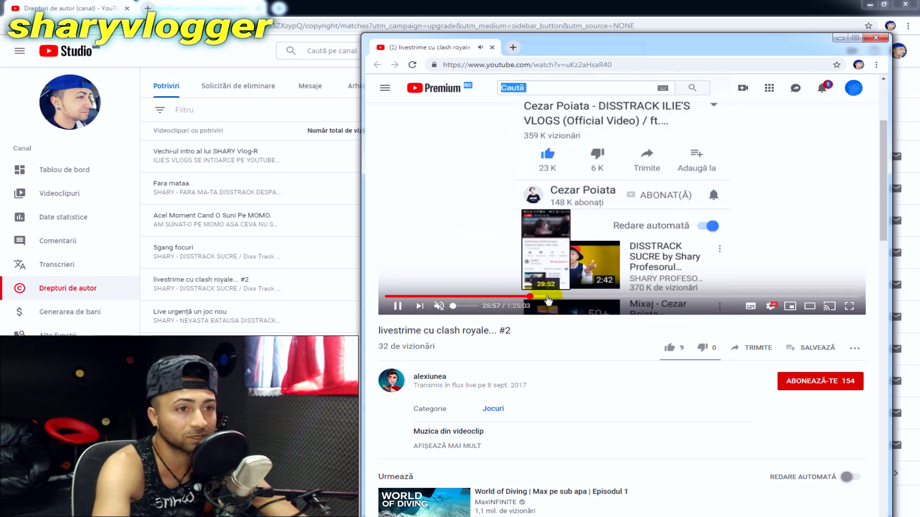
drag(388, 330, 396, 312)
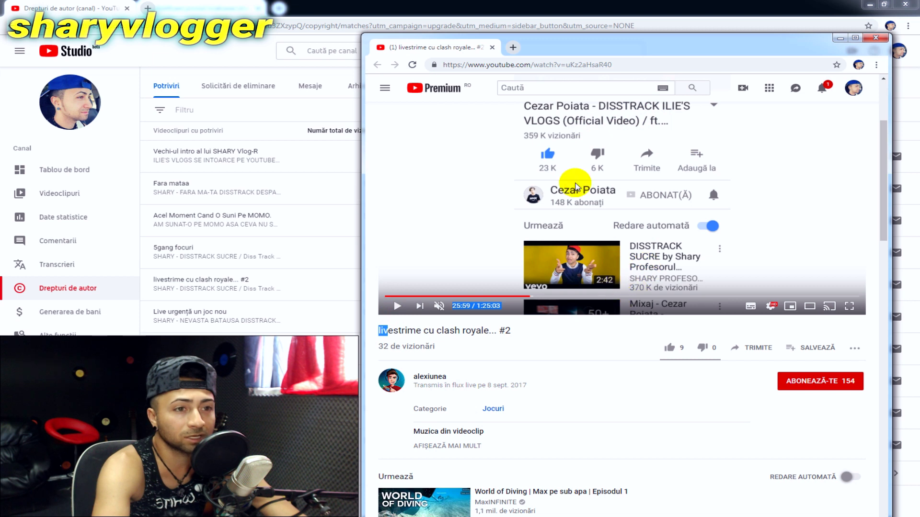
Sample further parts of the livestream at 32:42, 50:40 and 1:08:03 to check which videos it plays
click(543, 297)
click(566, 296)
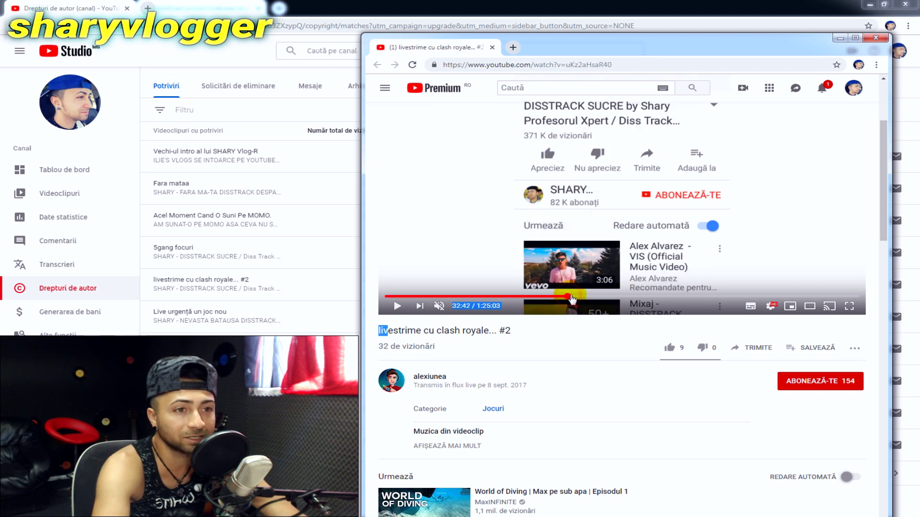
click(562, 296)
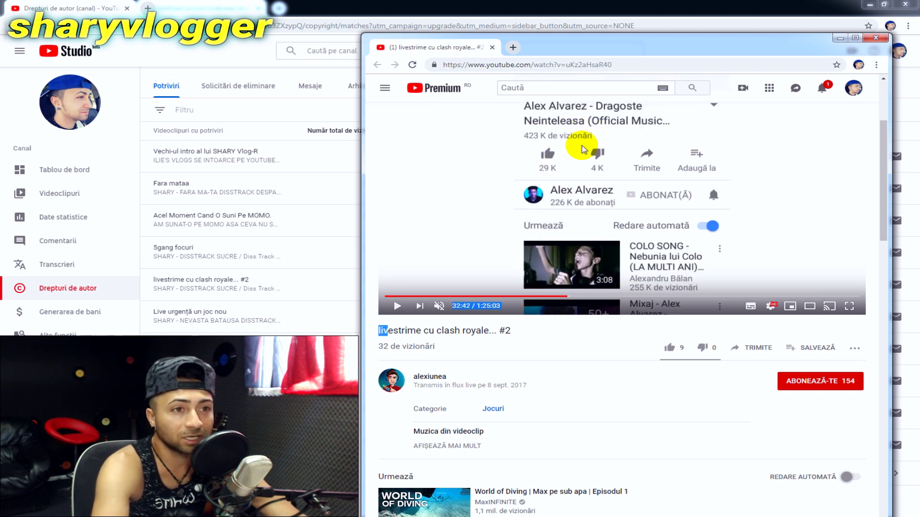
mouse_move(562, 300)
mouse_down()
mouse_move(574, 301)
mouse_move(554, 301)
mouse_up()
click(669, 300)
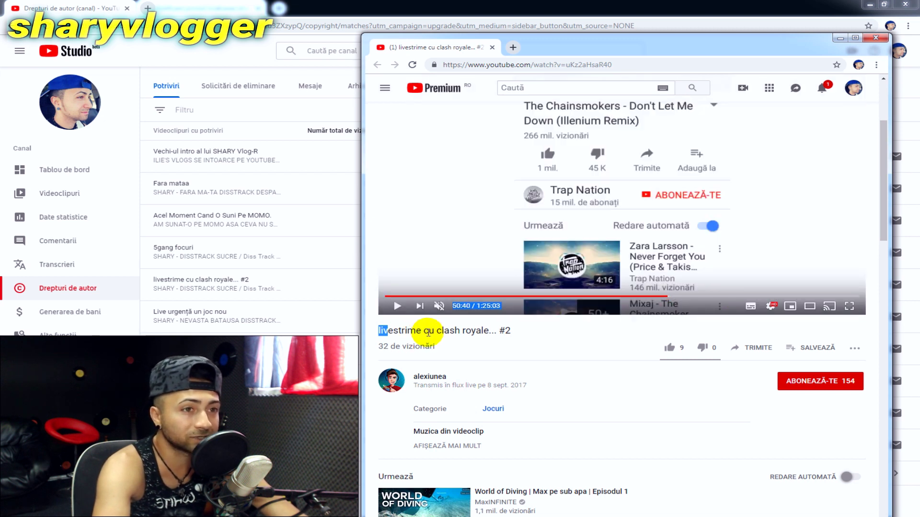
click(764, 296)
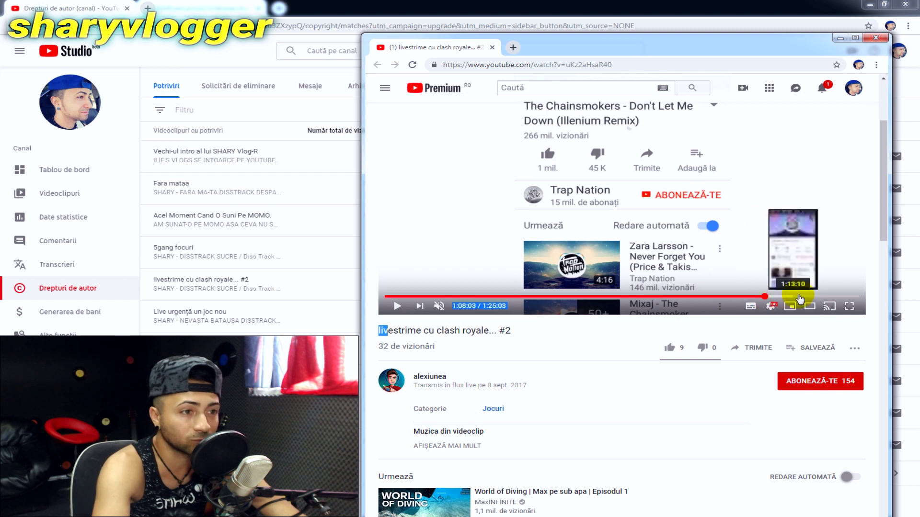
Expand the livestream's music credits, review the licensed songs listed, and return to the copyright matches list
drag(883, 216, 883, 257)
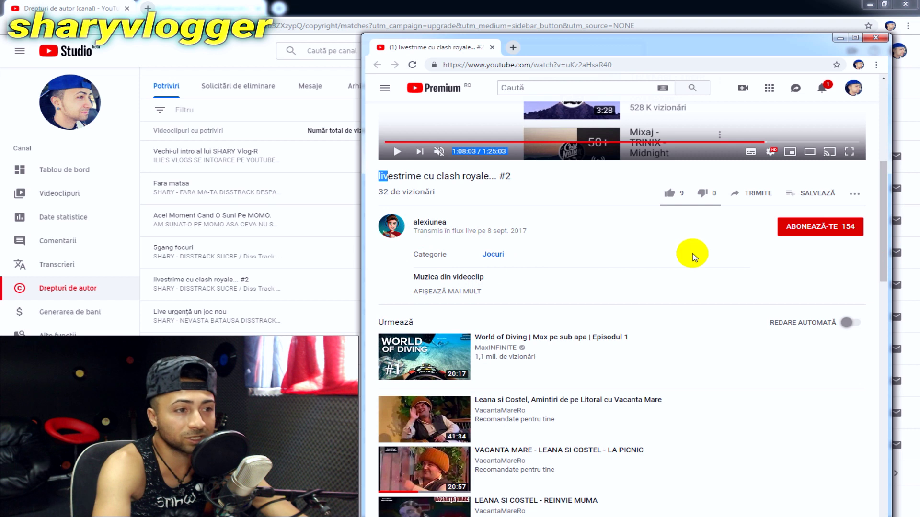
click(447, 291)
scroll(538, 280, down, 3)
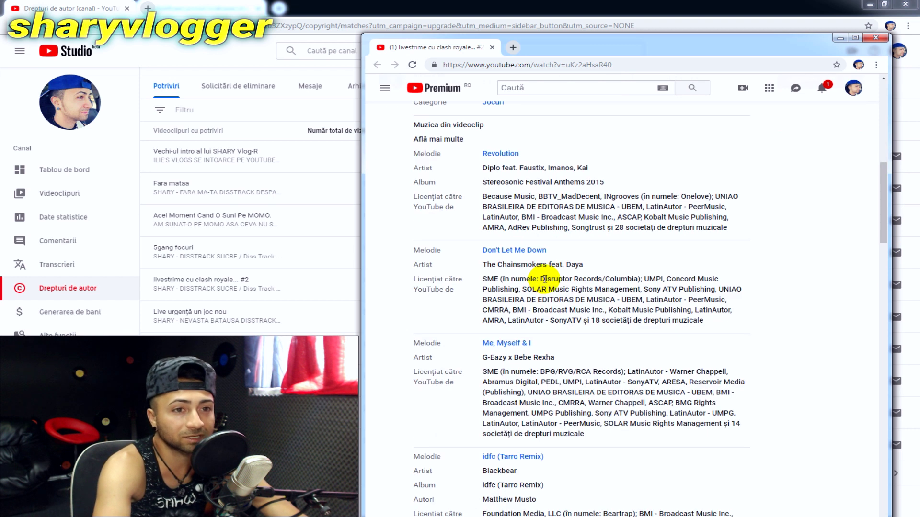
scroll(517, 228, down, 10)
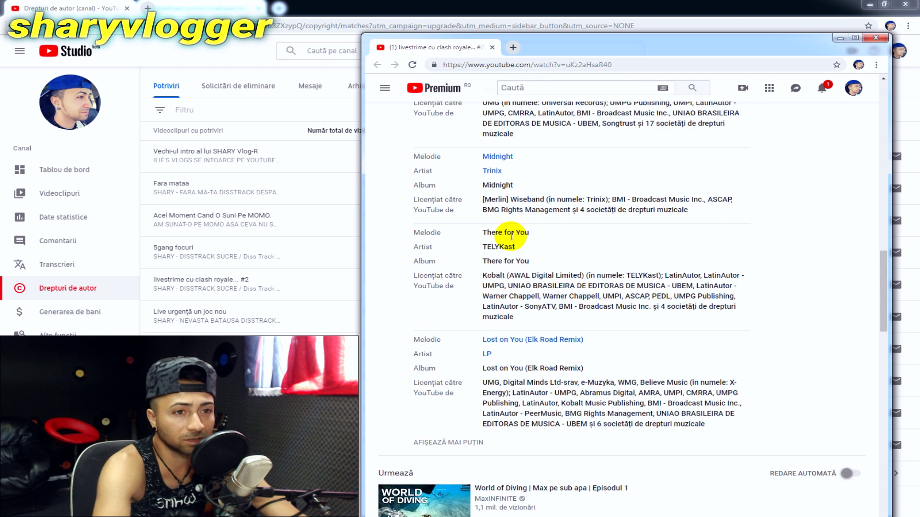
drag(882, 314, 903, 110)
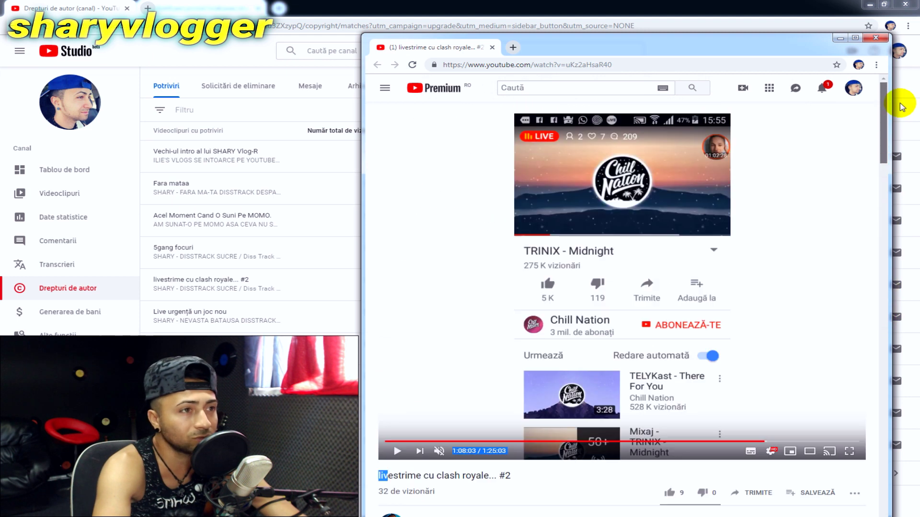
click(857, 42)
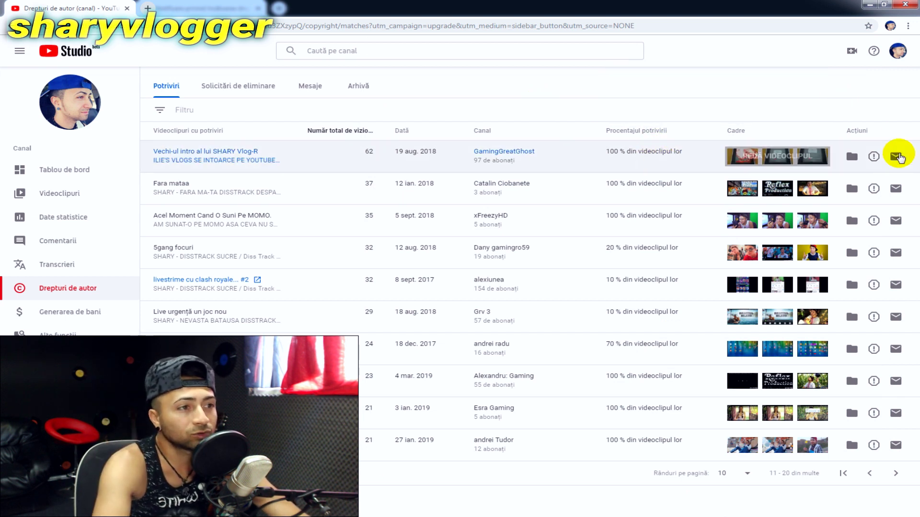
Start a removal request for the match "Vechi-ul intro al lui SHARY Vlog-R" and go to its removal options
click(875, 161)
click(873, 140)
drag(901, 416, 903, 424)
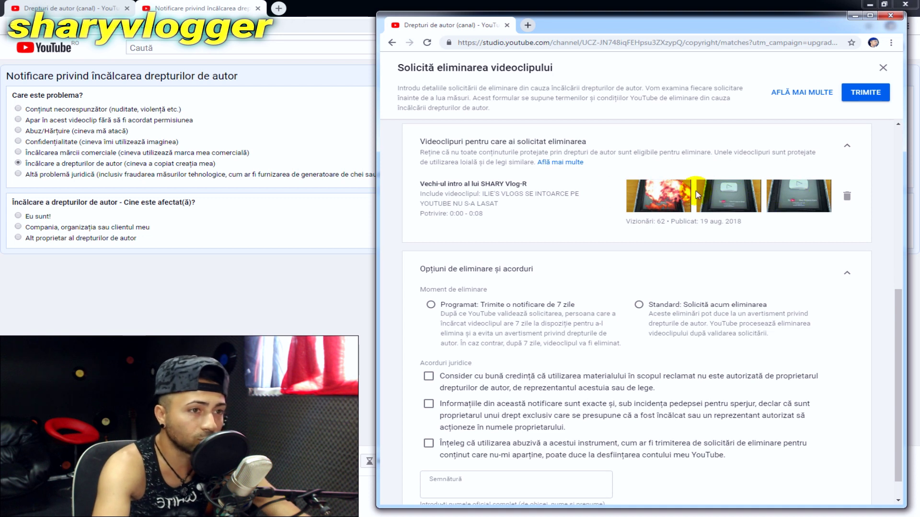
triple_click(418, 187)
click(413, 184)
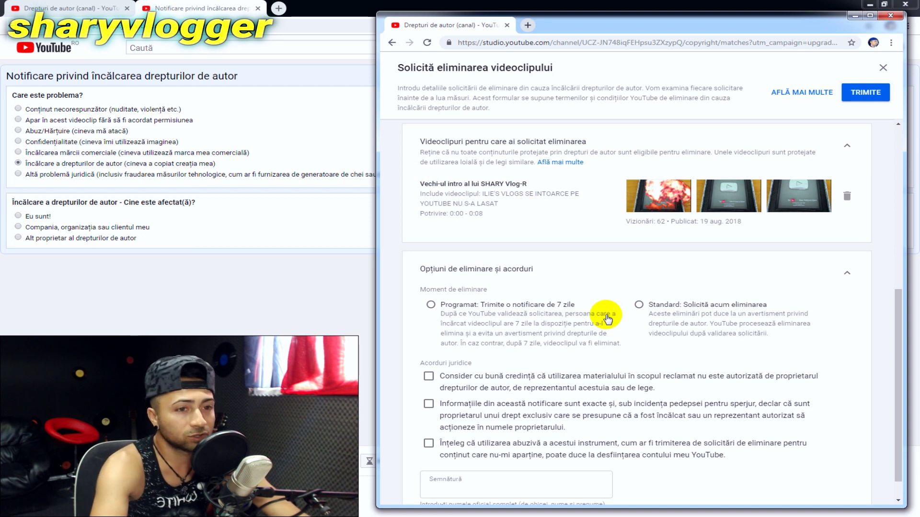
Choose standard immediate removal, accept all three legal agreements, sign with the owner's full name, and submit the request
click(638, 305)
click(475, 381)
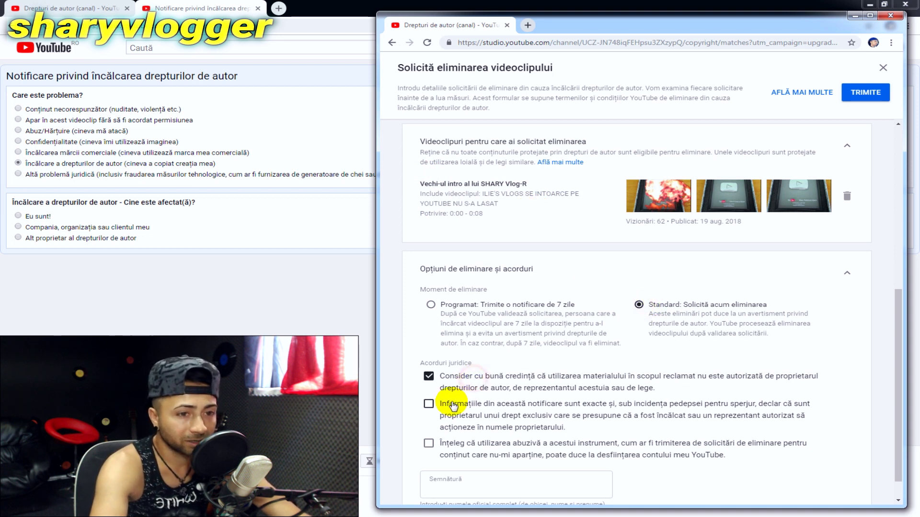
click(428, 404)
click(428, 443)
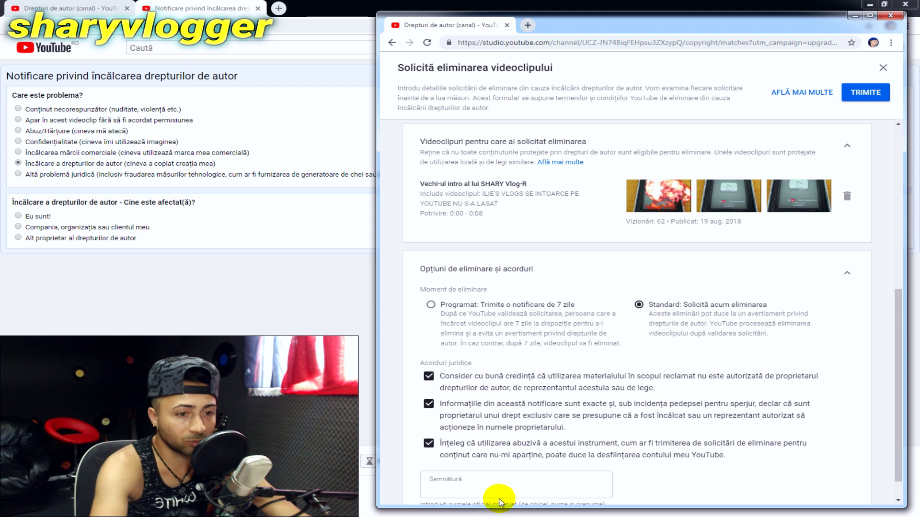
click(484, 490)
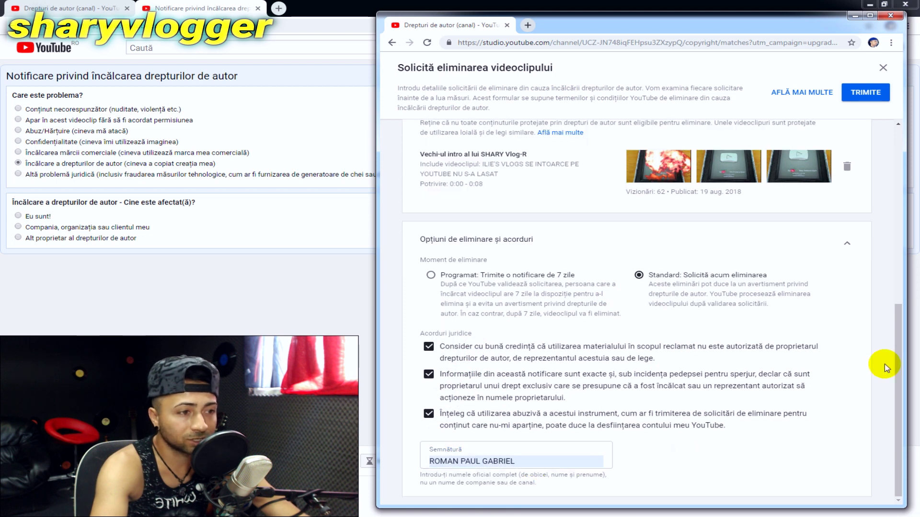
click(876, 96)
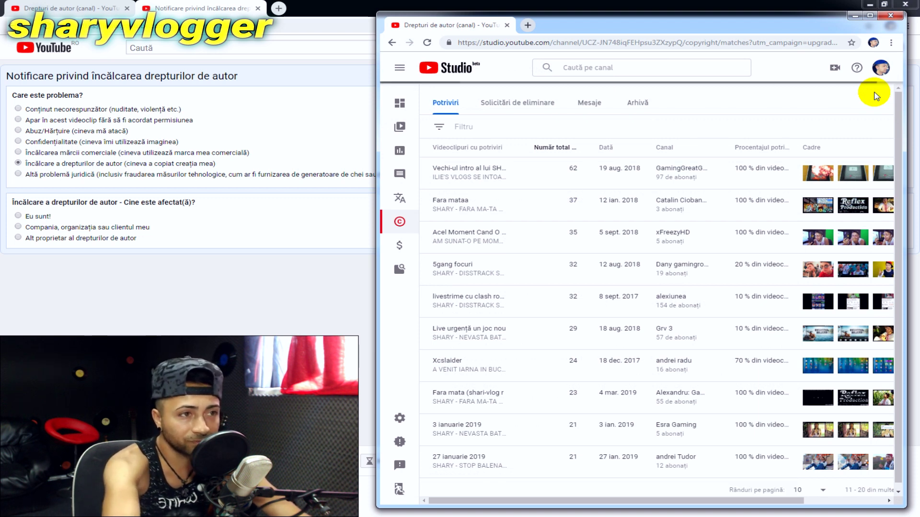
Maximize the Studio window, open "Profesori espert ecsanen" from matches 21–30 in a smaller window, and pause it
double_click(805, 24)
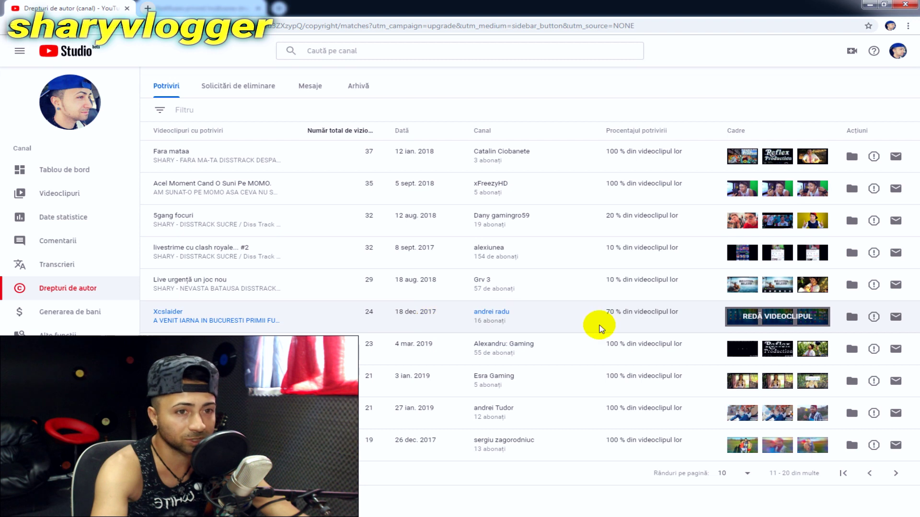
click(894, 473)
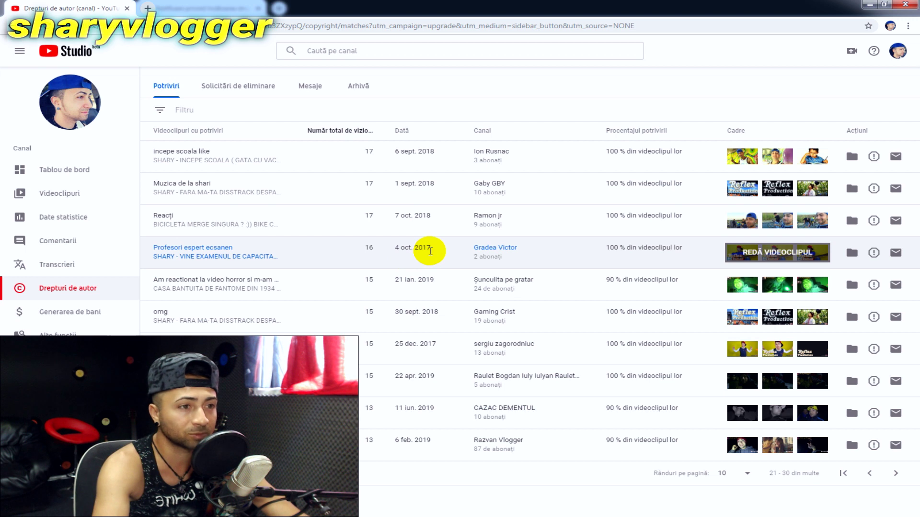
click(217, 248)
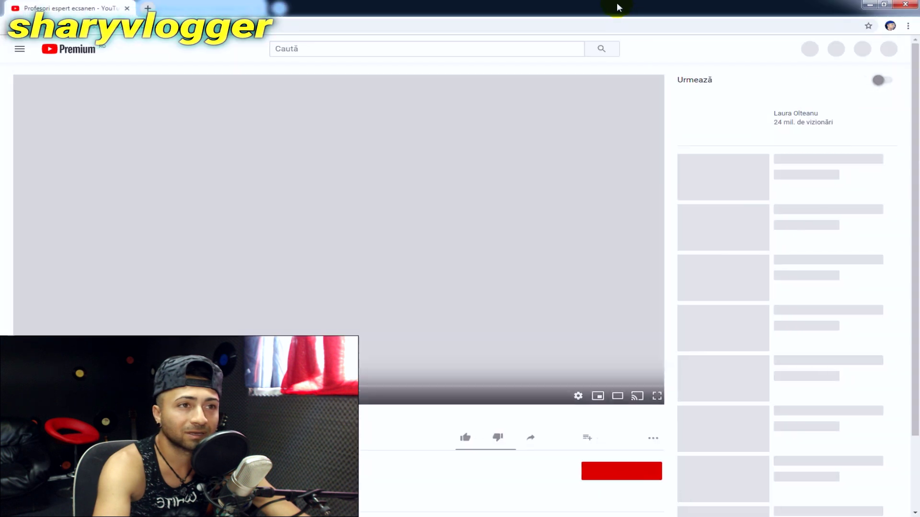
double_click(612, 7)
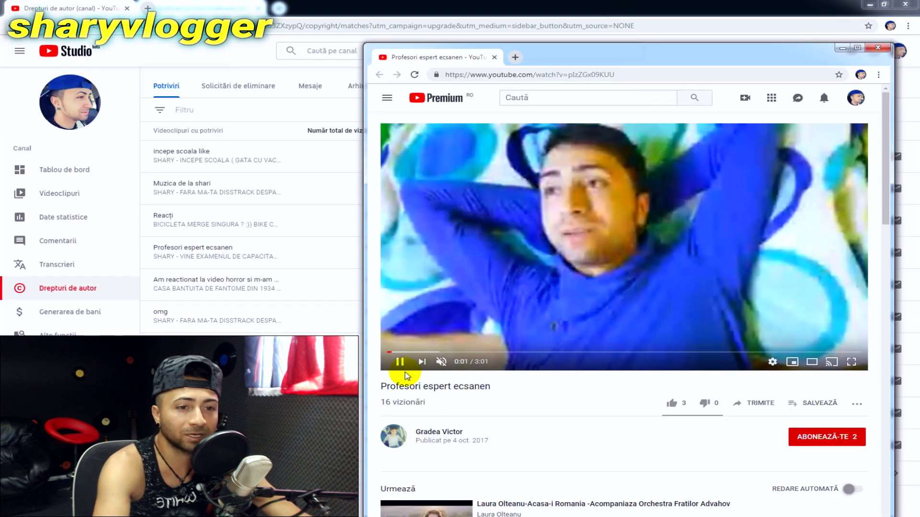
click(401, 363)
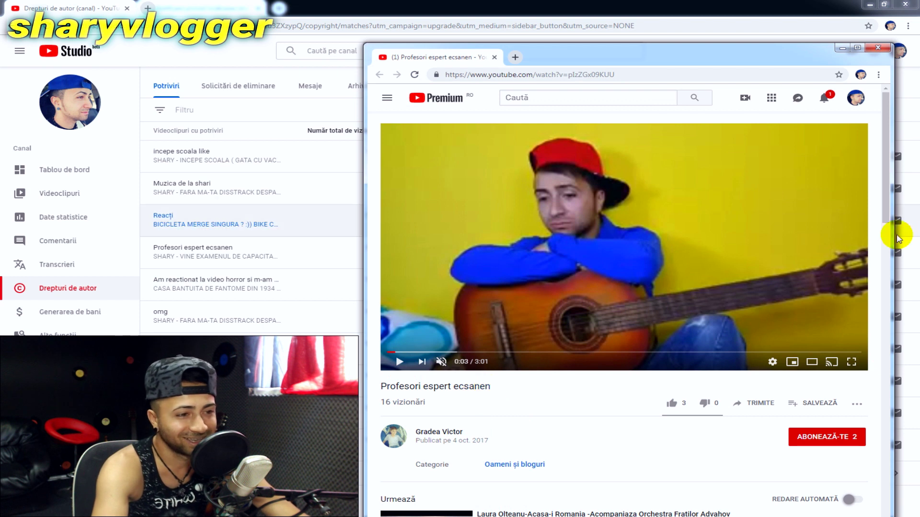
scroll(887, 213, down, 2)
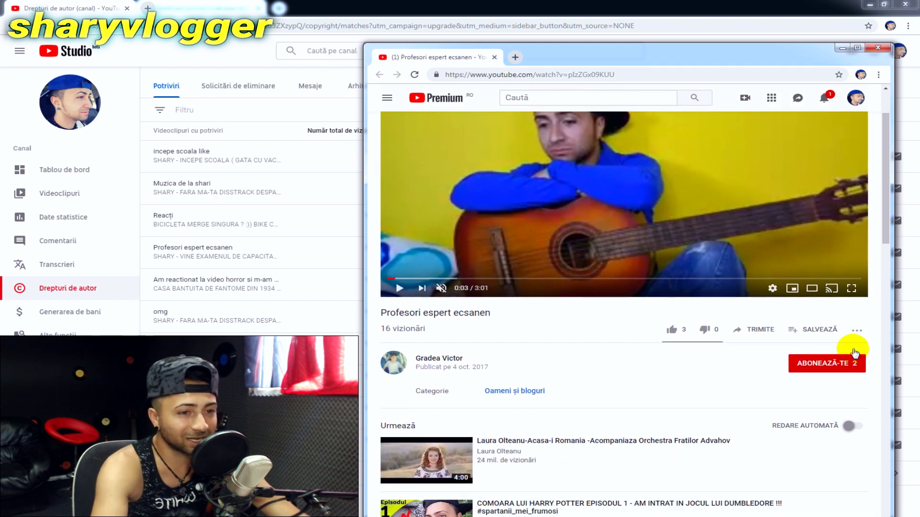
mouse_move(885, 205)
mouse_down()
mouse_move(877, 263)
mouse_move(884, 330)
mouse_move(887, 205)
mouse_up()
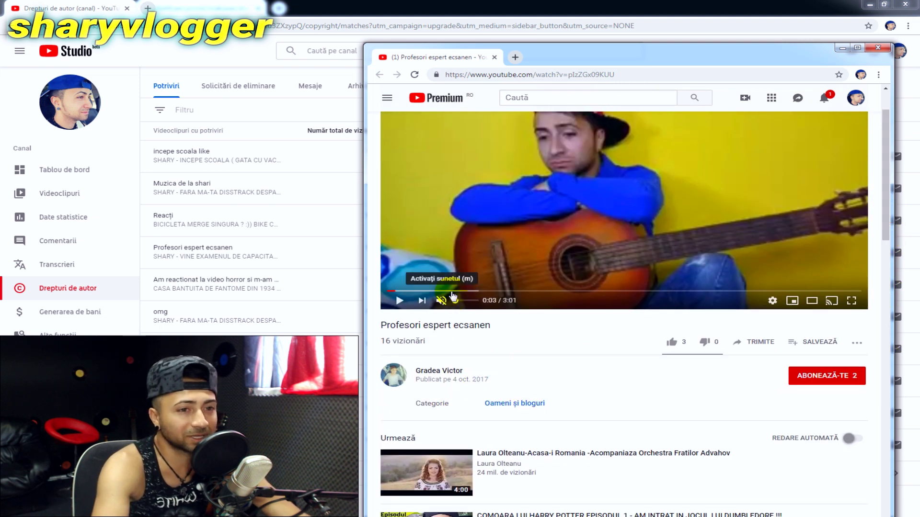
Skip the "Profesori espert ecsanen" video to 0:31 and set its playback quality to 144p
click(468, 291)
click(772, 301)
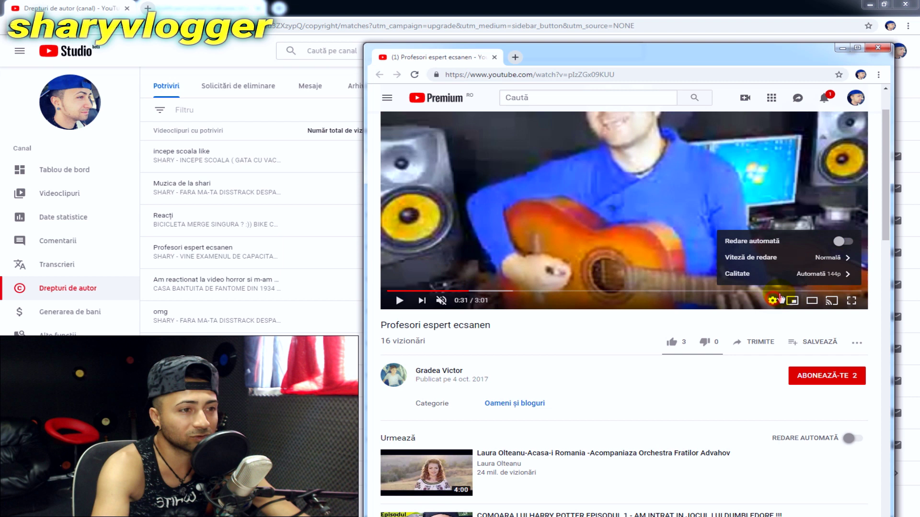
click(798, 274)
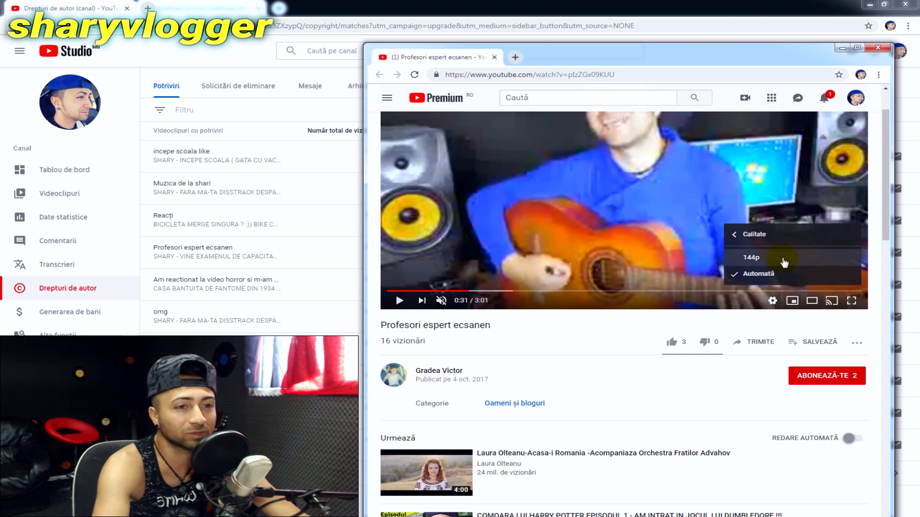
click(783, 258)
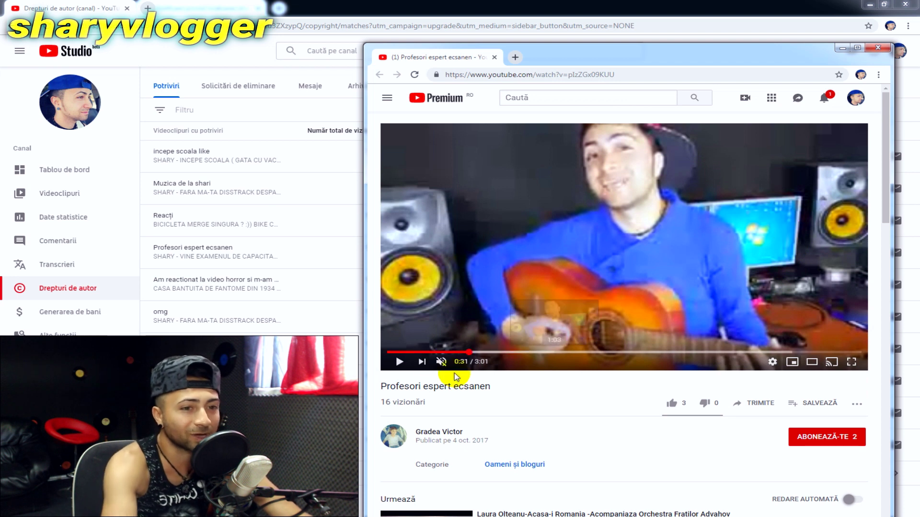
Play the re-uploaded video, skip ahead to about 1:56 to check the footage, and pause it
click(398, 362)
click(690, 353)
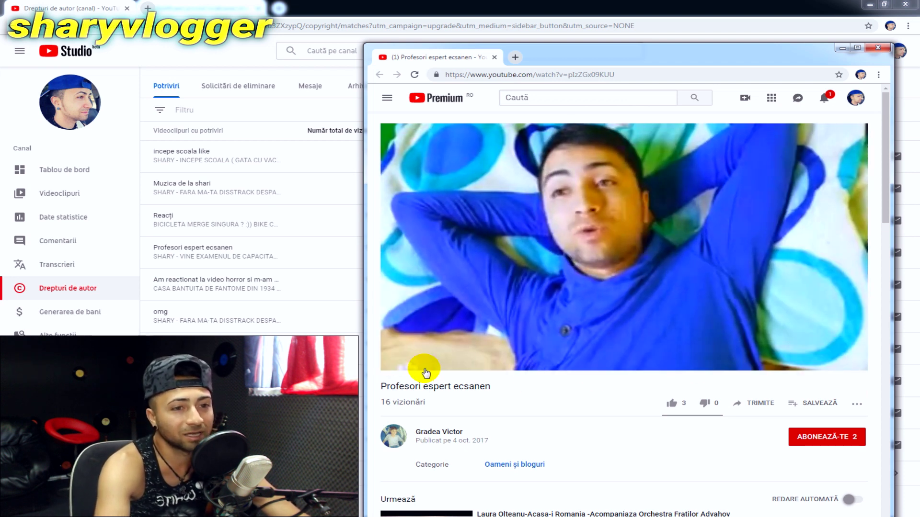
click(400, 362)
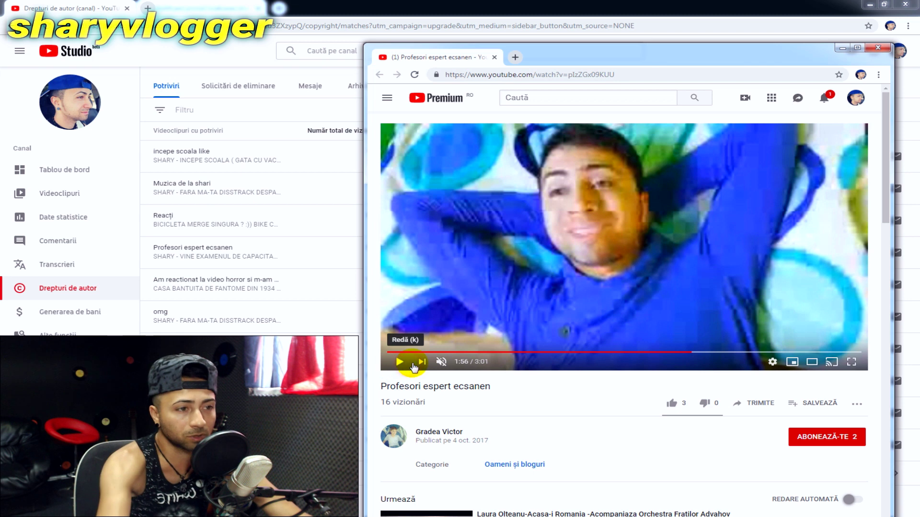
View the playback quality options of "Profesori espert ecsanen" and close its video window
click(772, 362)
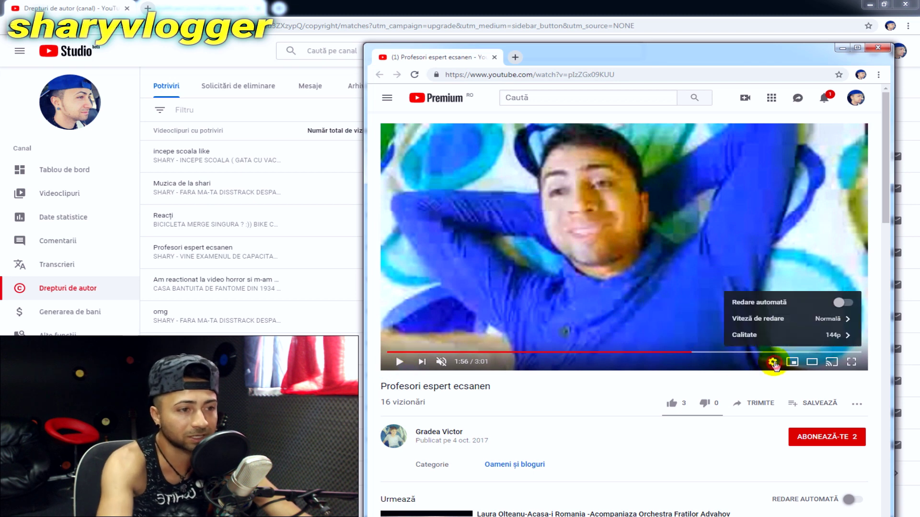
click(783, 337)
click(878, 47)
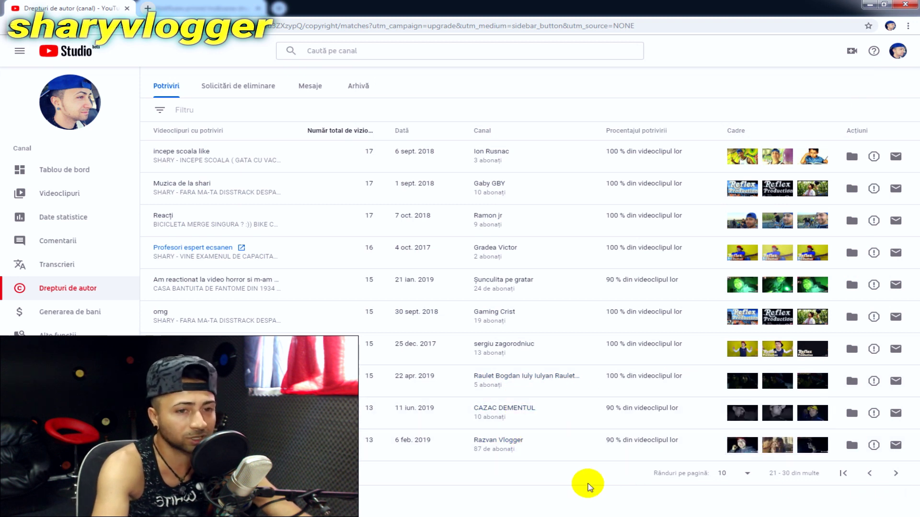
Page through matches 31–40 to the last page of the copyright matches list
click(895, 474)
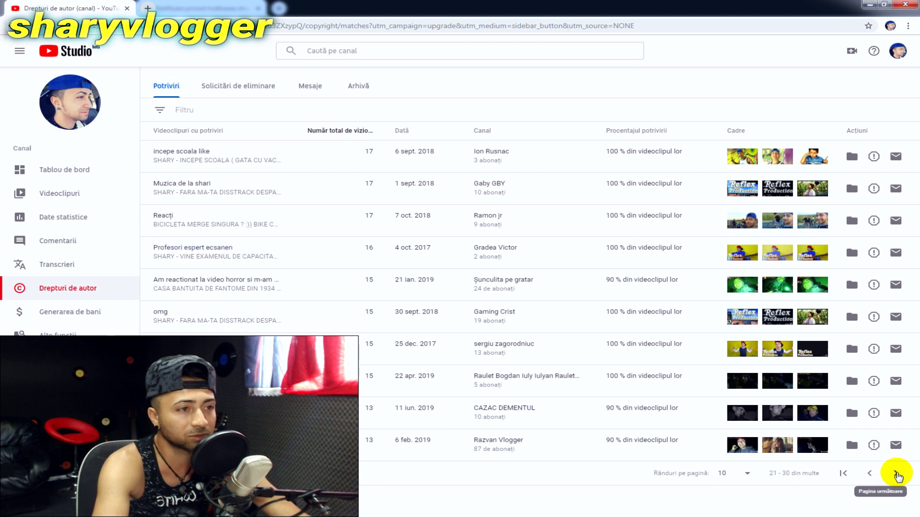
click(896, 474)
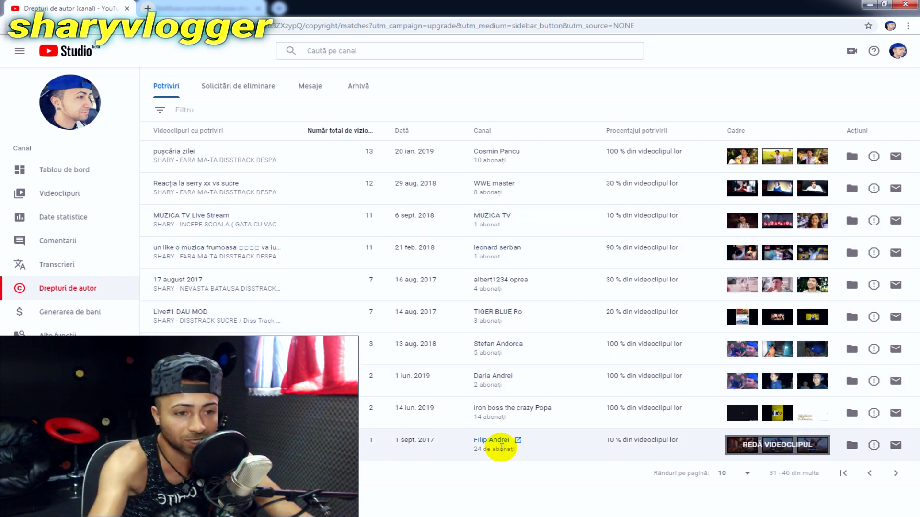
click(895, 474)
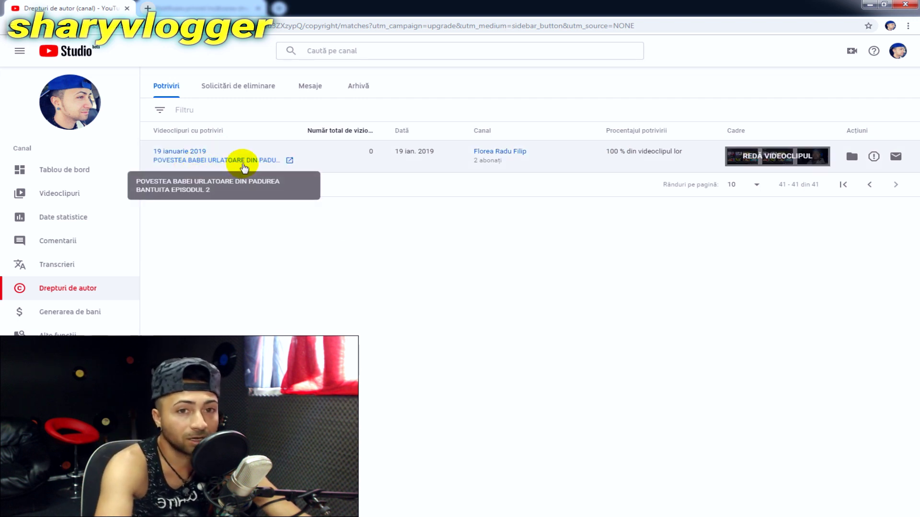
Open the matched video "19 ianuarie 2019" from the last page of matches in a separate, smaller window
click(203, 151)
drag(232, 8, 544, 58)
double_click(538, 48)
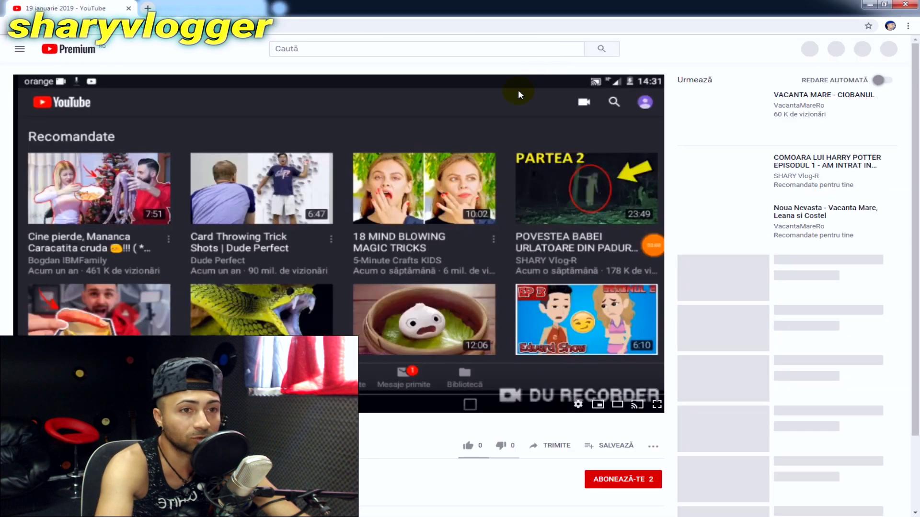
double_click(421, 9)
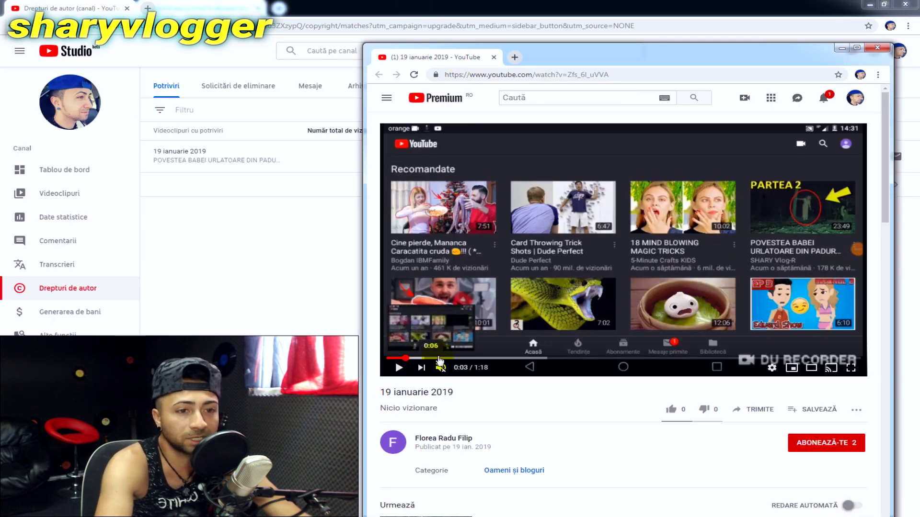
Check the re-uploaded footage at 0:11, 0:19, 0:54 and 1:08, viewing the playback quality options at 0:19
click(454, 358)
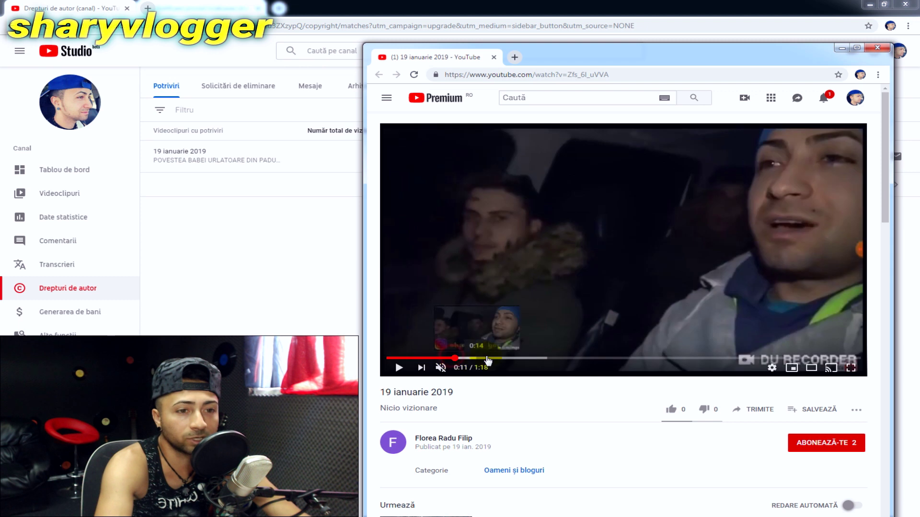
click(507, 358)
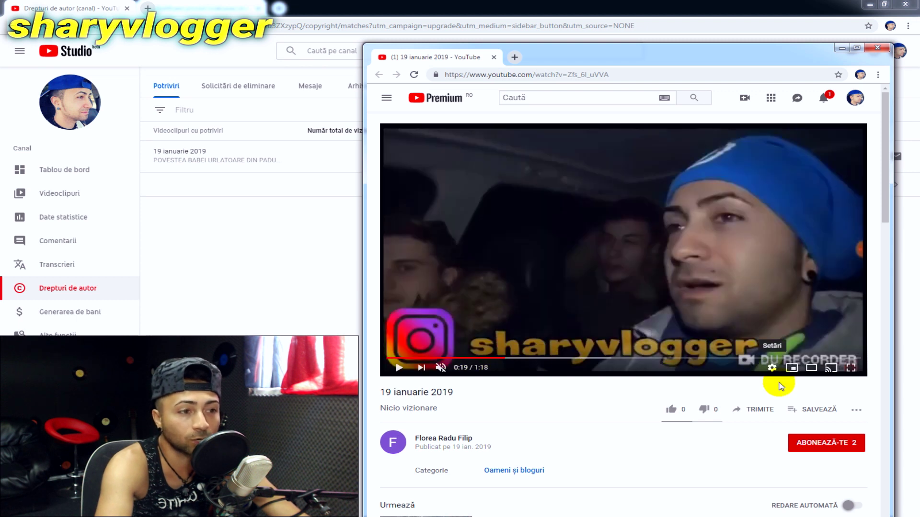
click(773, 368)
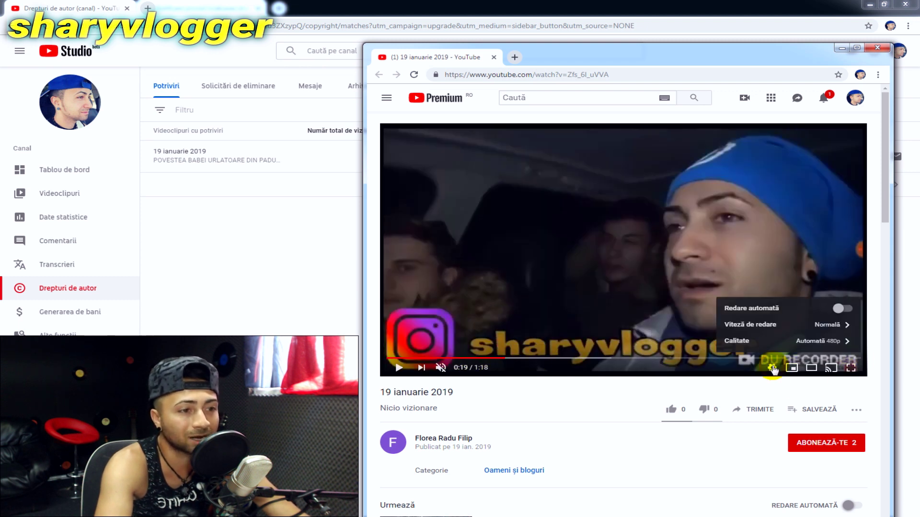
click(782, 341)
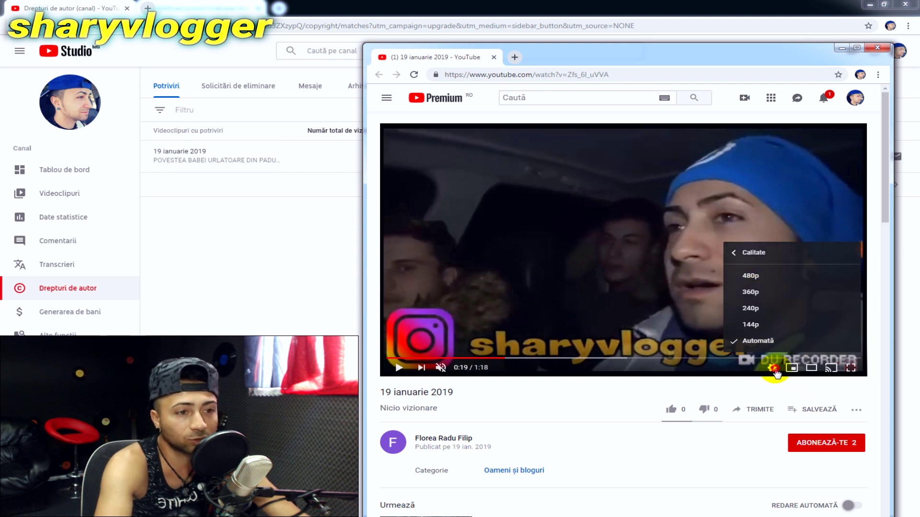
click(772, 368)
click(719, 358)
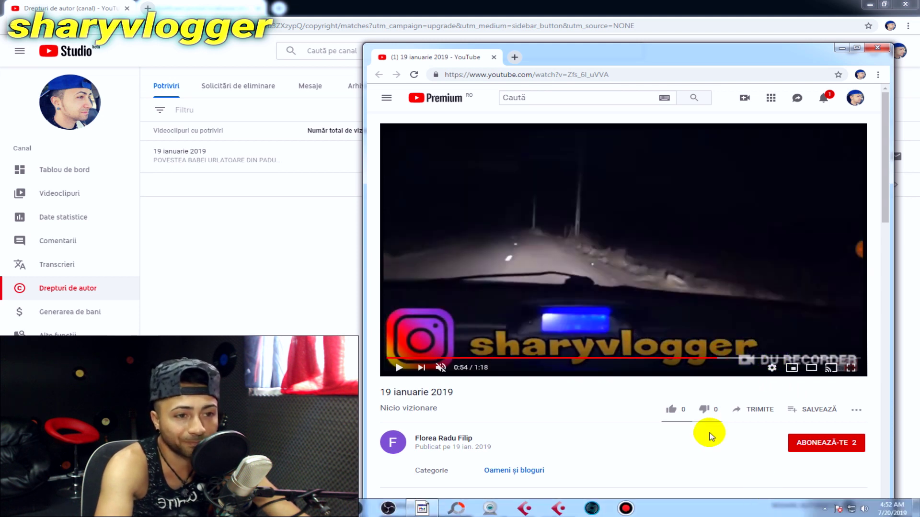
click(796, 358)
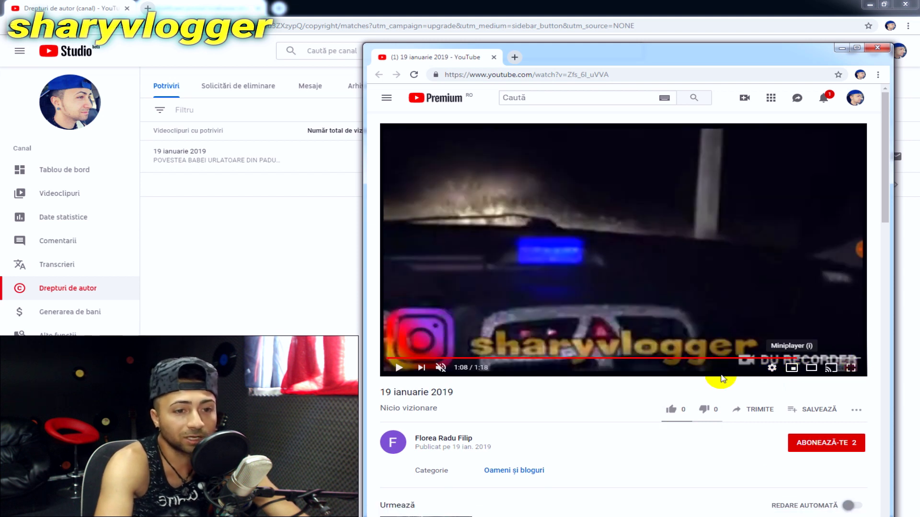
Look through the recommended videos below the player, highlight the "19 ianuarie 2019" title, and close the video window
scroll(704, 381, down, 4)
mouse_move(666, 341)
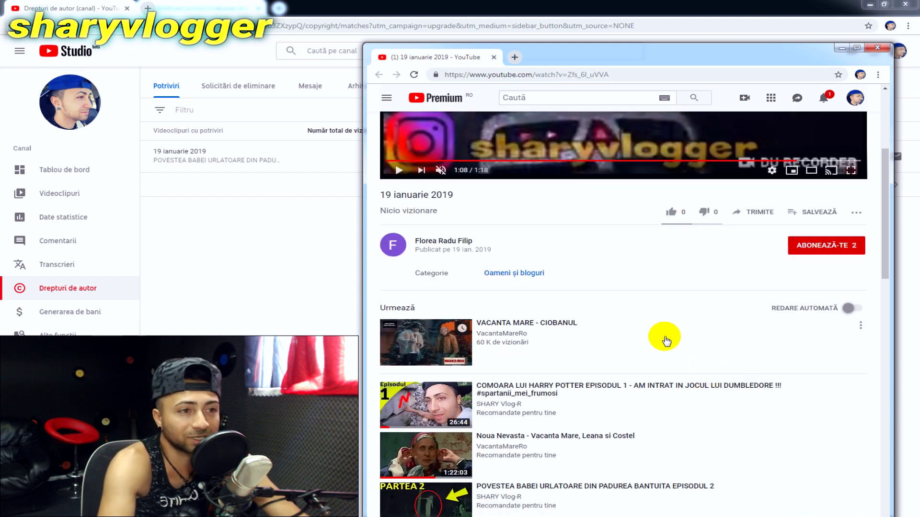
scroll(666, 341, down, 11)
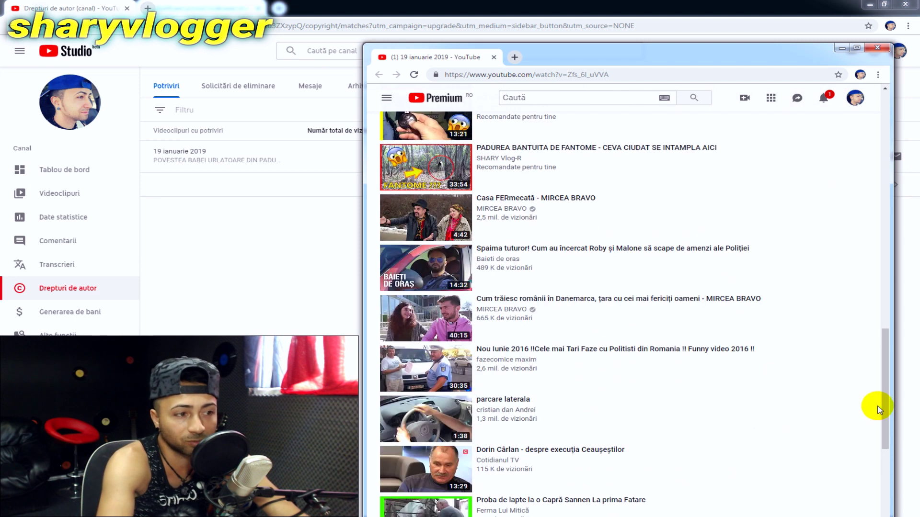
drag(887, 353, 887, 113)
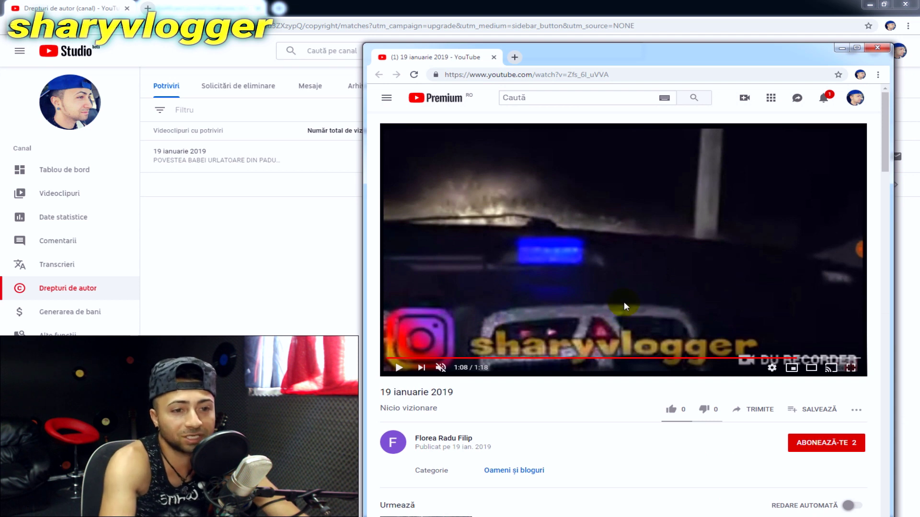
drag(462, 392, 377, 395)
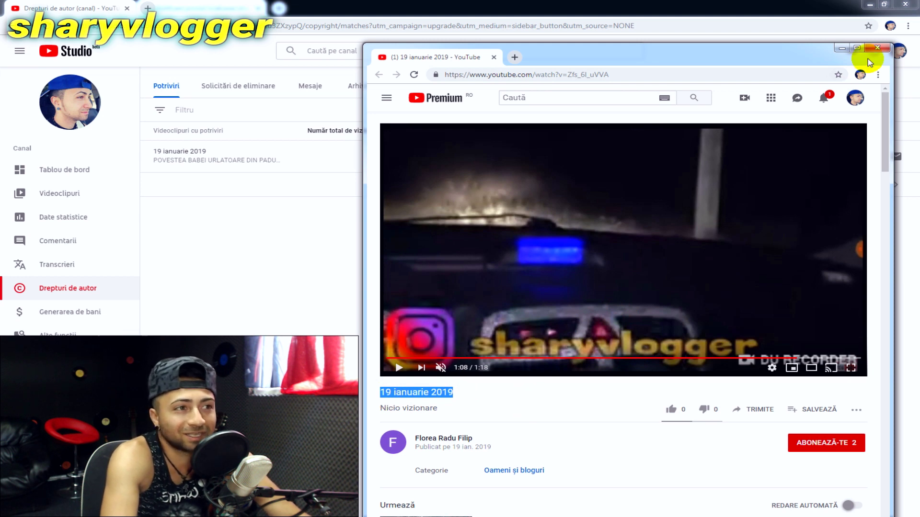
click(877, 47)
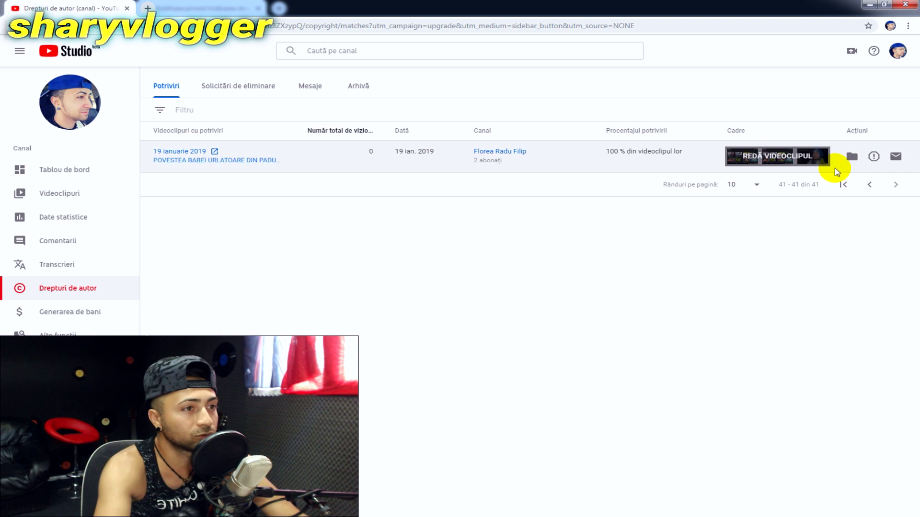
Start a removal request for the "19 ianuarie 2019" match and review its entry among the videos listed for removal
click(873, 162)
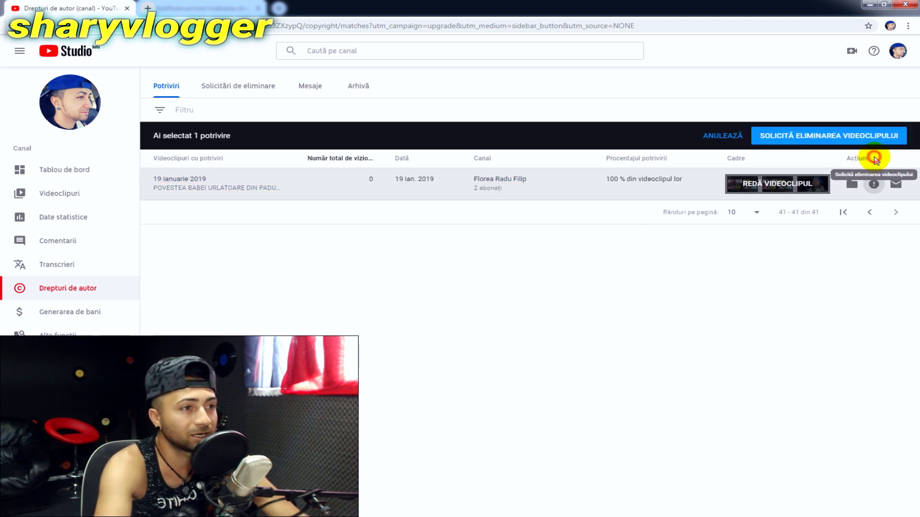
click(852, 136)
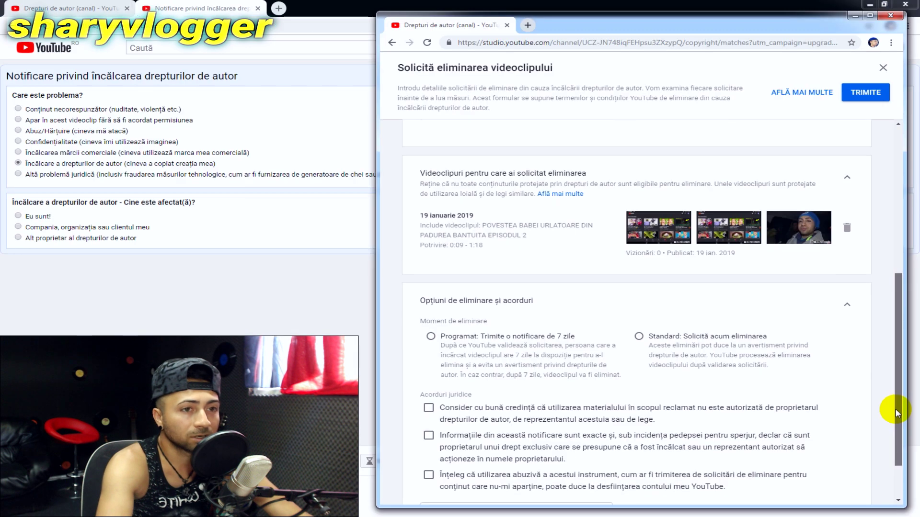
drag(896, 412, 896, 428)
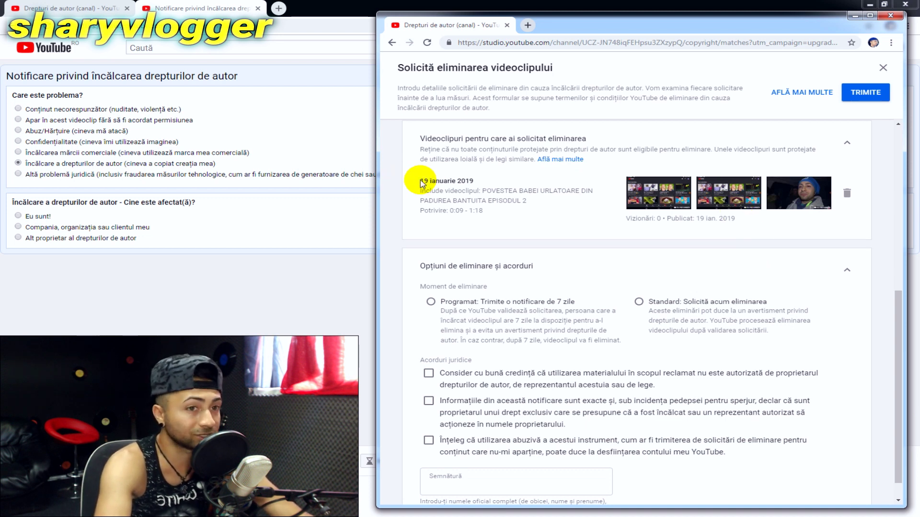
drag(420, 182, 493, 185)
click(508, 181)
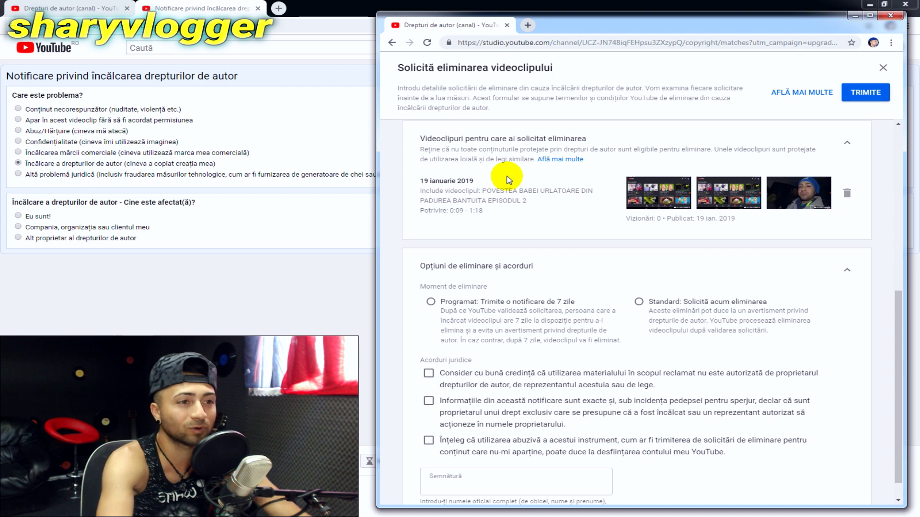
Choose standard immediate removal for "19 ianuarie 2019" and accept all three legal agreements
click(639, 301)
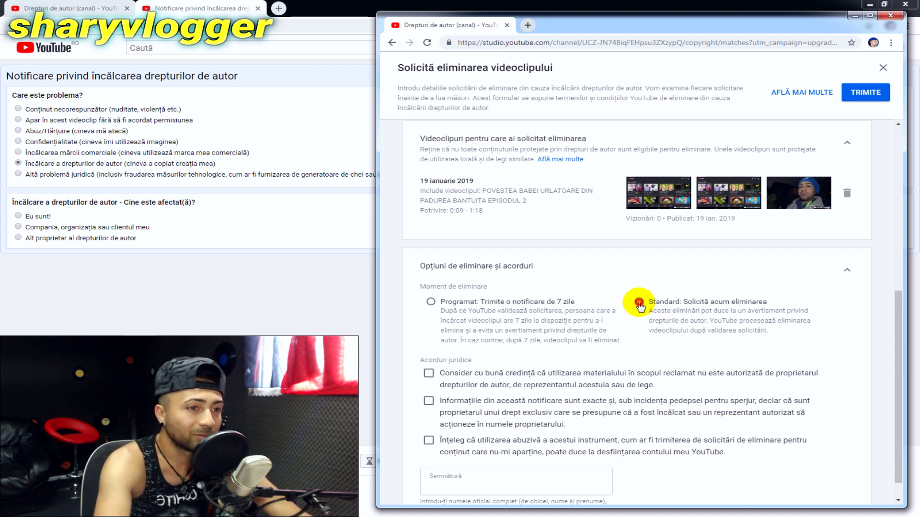
scroll(724, 311, down, 1)
scroll(727, 313, down, 1)
click(469, 349)
click(462, 381)
click(459, 415)
Sign the removal request with the owner's full name and submit it, and open the removal requests list
click(441, 458)
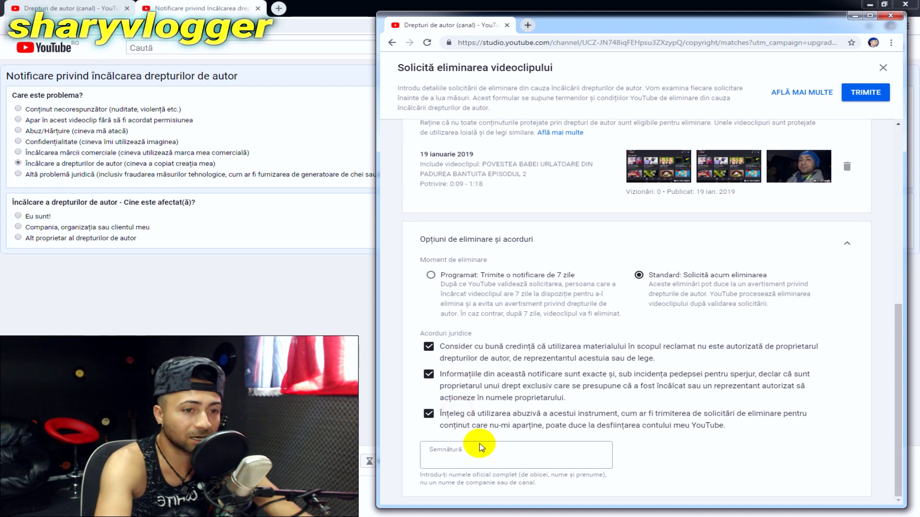
click(473, 477)
click(858, 91)
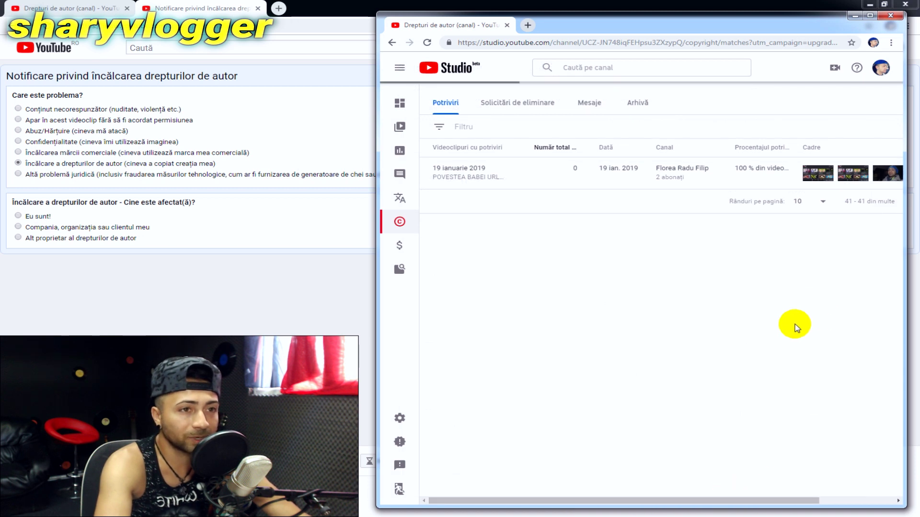
click(538, 103)
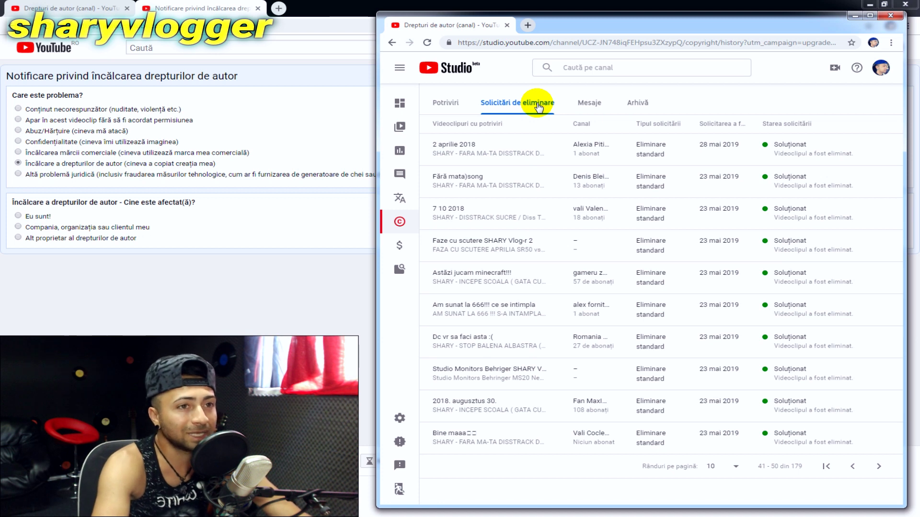